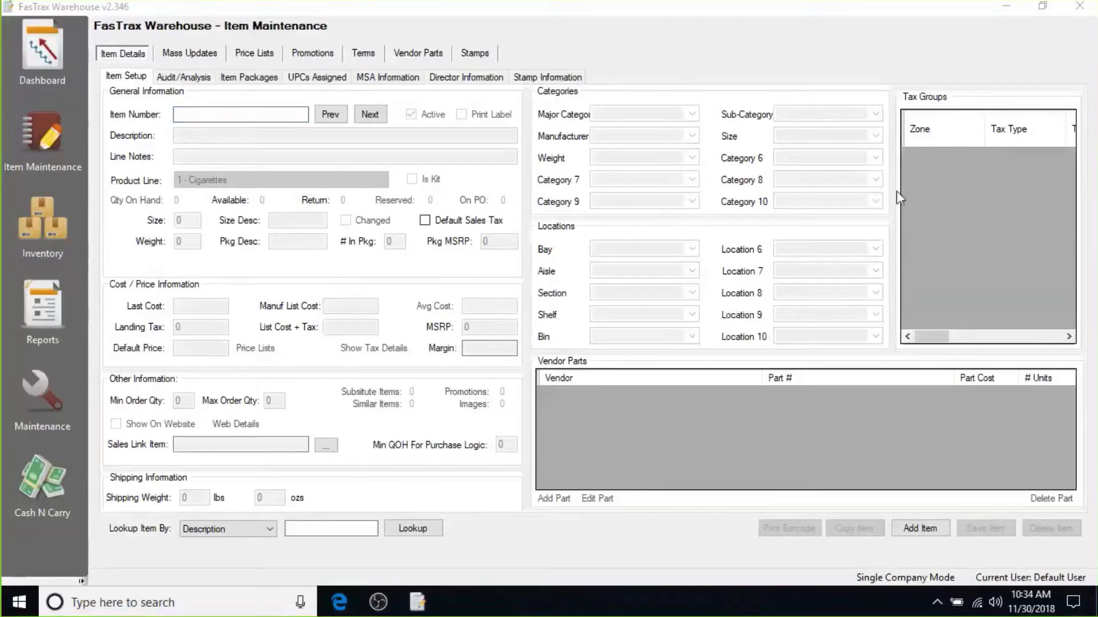
Add a new item numbered 3 with the description New Cigar and the product line 2 - Cigars.
left_click(921, 530)
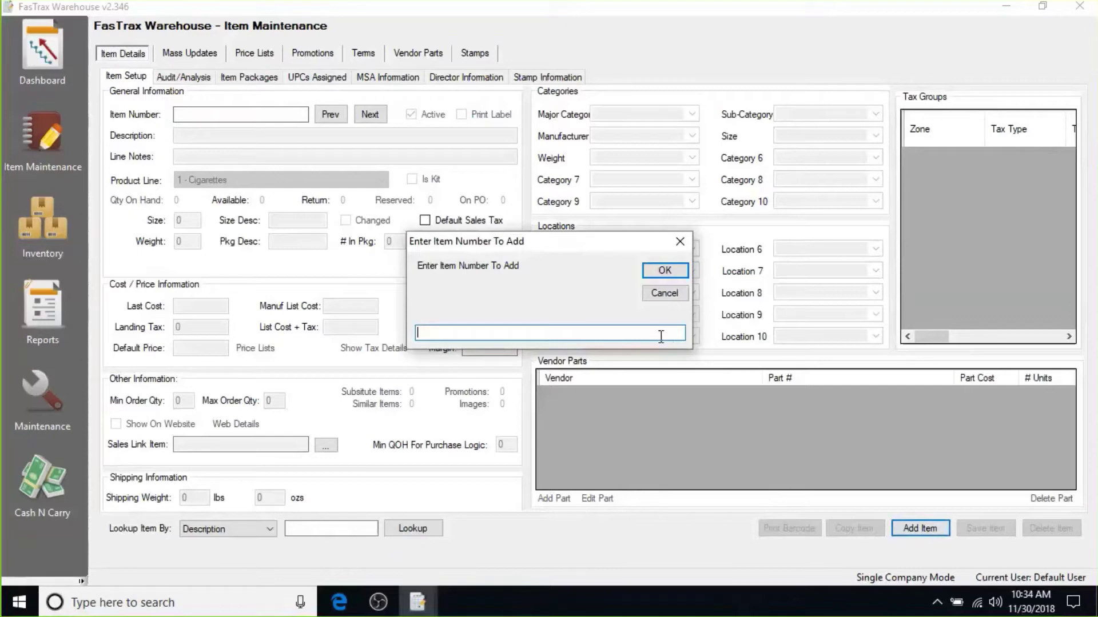
type("3")
key("Return")
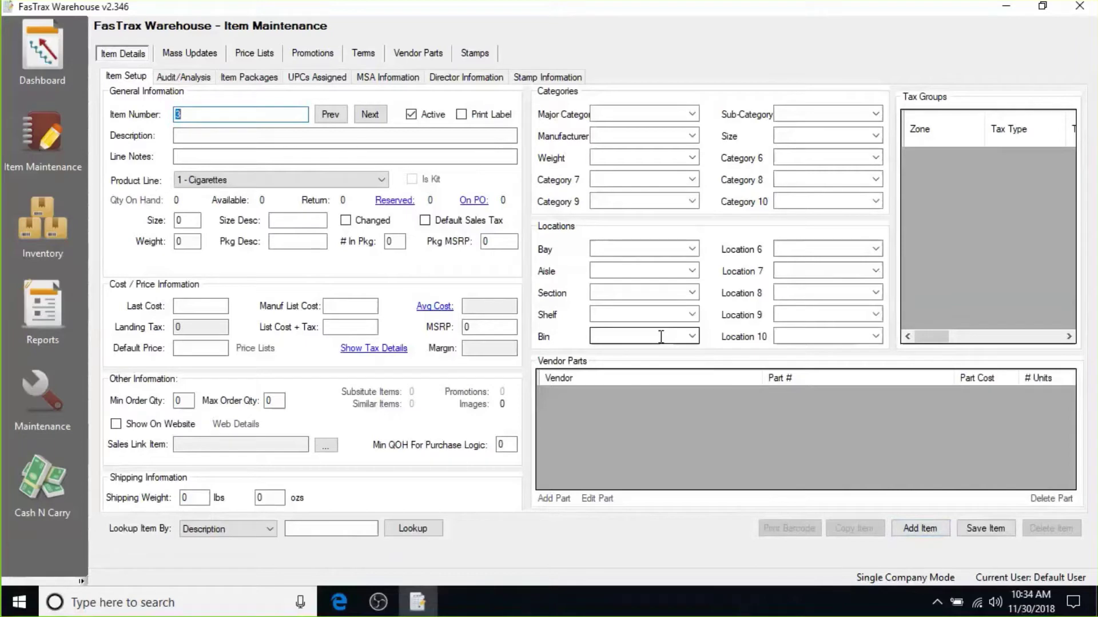
left_click(268, 134)
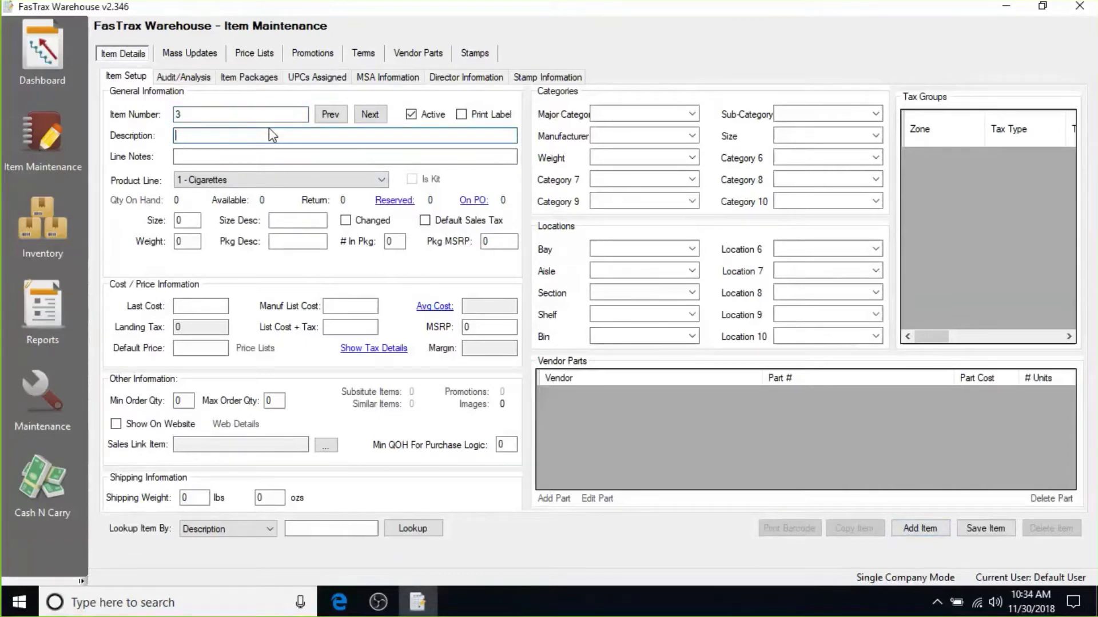
type("New Cigar")
left_click(278, 155)
left_click(382, 181)
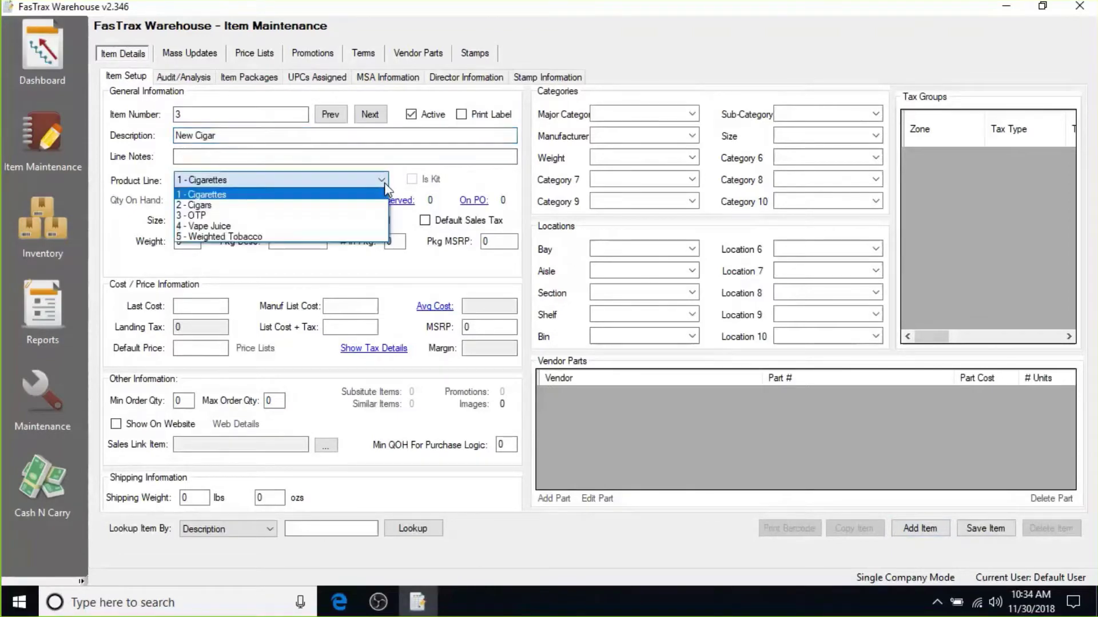
left_click(340, 206)
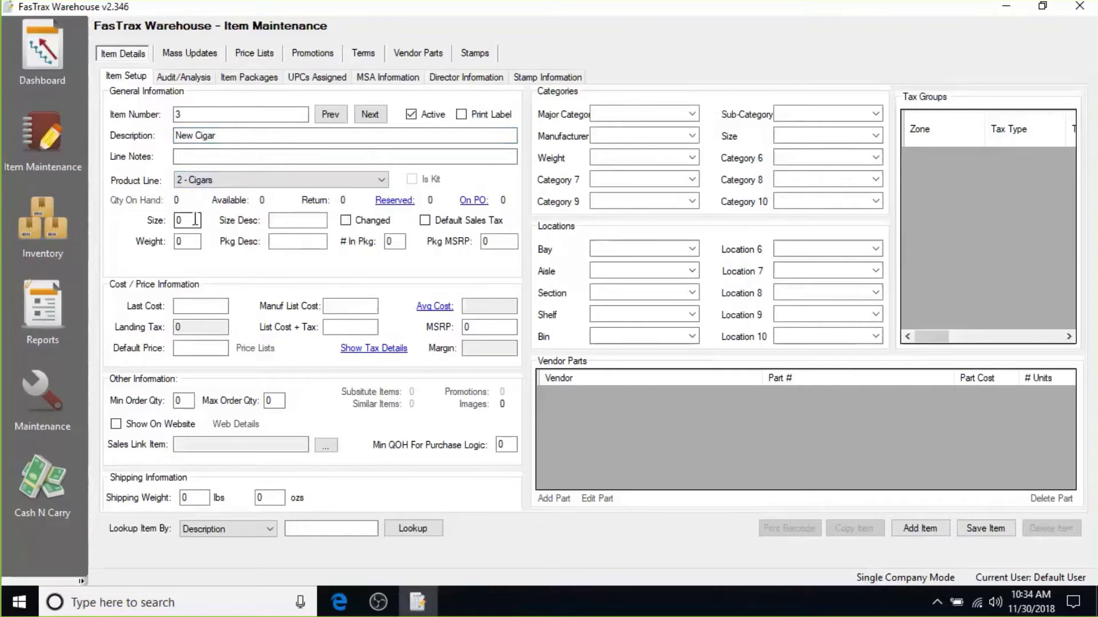
Set the item's number in package to 5, leaving size, weight and package description at their defaults.
key("Tab")
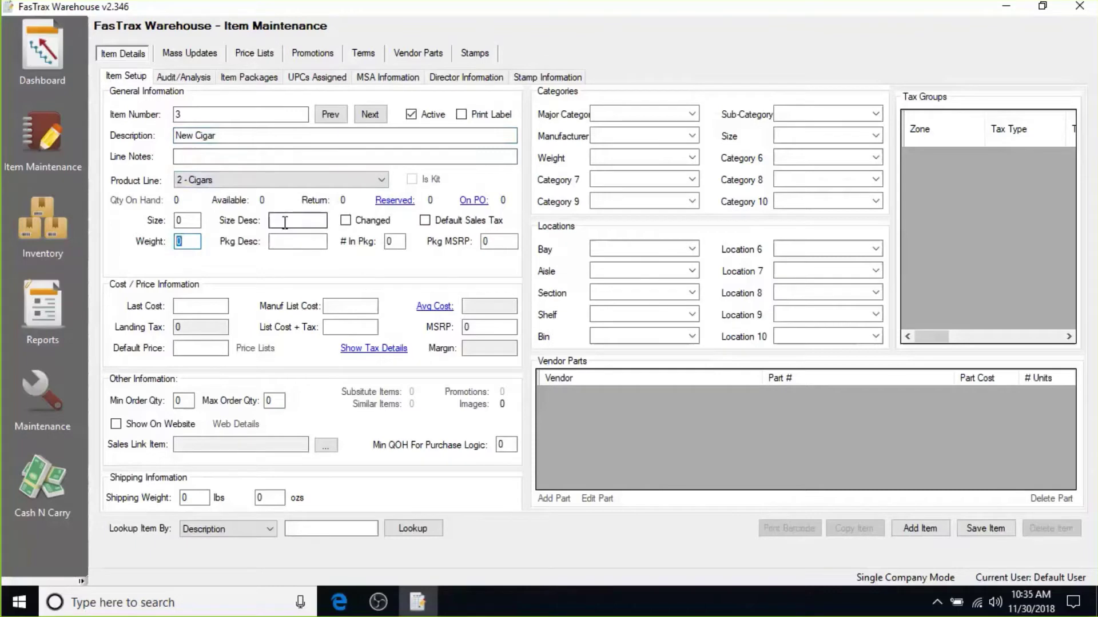
left_click(298, 223)
left_click(301, 242)
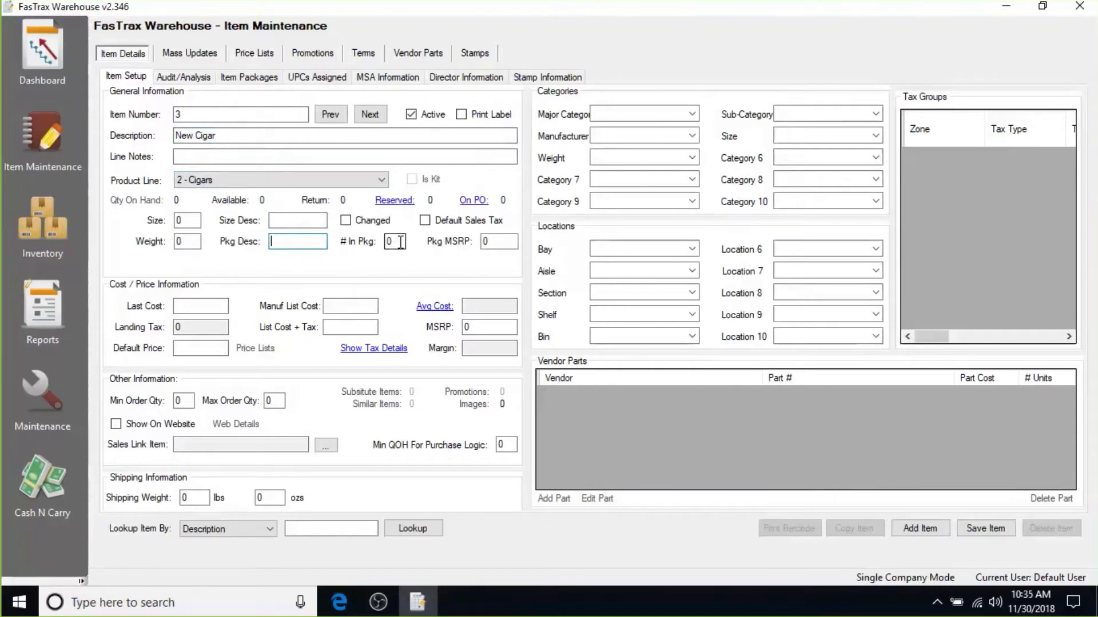
left_click(400, 242)
type("5")
Enter Cigar as the item's major category.
left_click(692, 114)
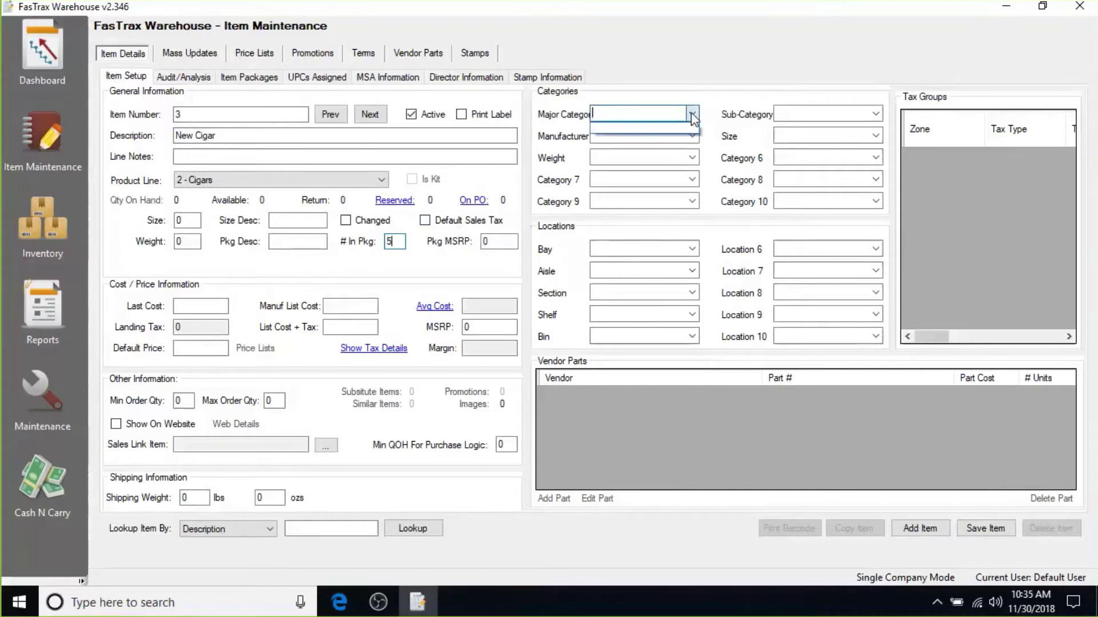
left_click(640, 113)
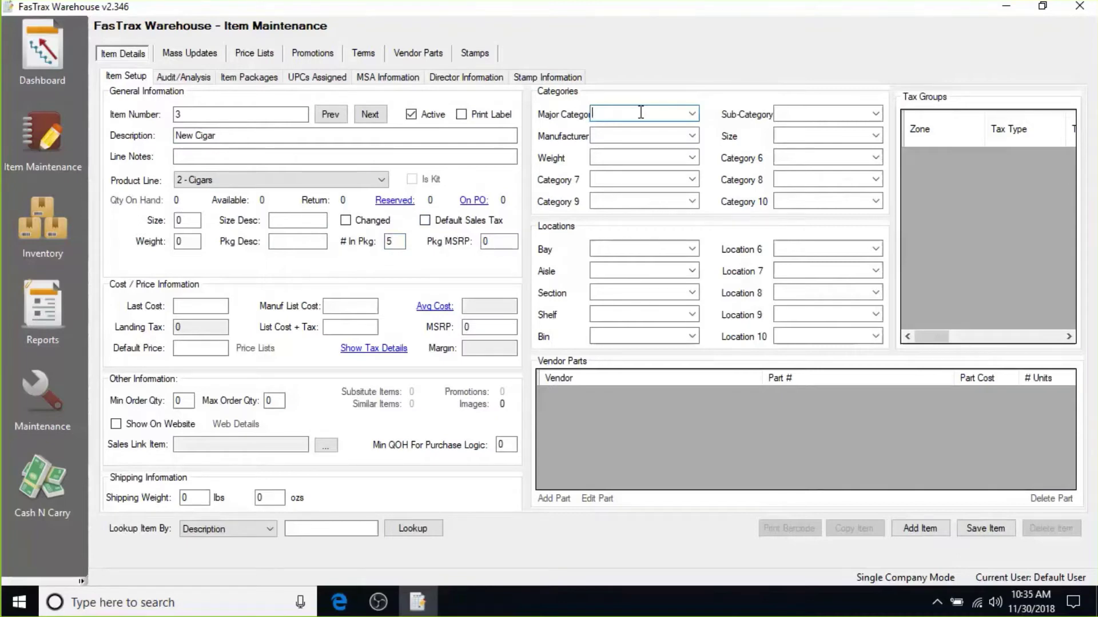
type("Cigar")
Set the item's manufacturer list cost to 5.00, default price to 6.00 and MSRP to 6.99.
left_click(336, 306)
type("5")
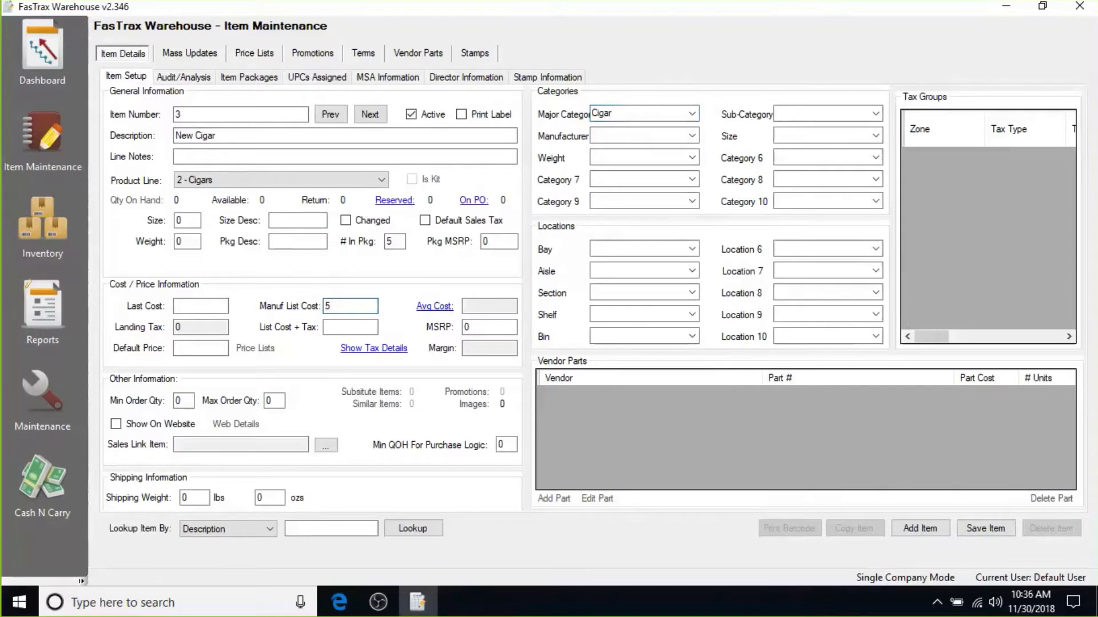
type(".00")
left_click(213, 348)
type("6.00")
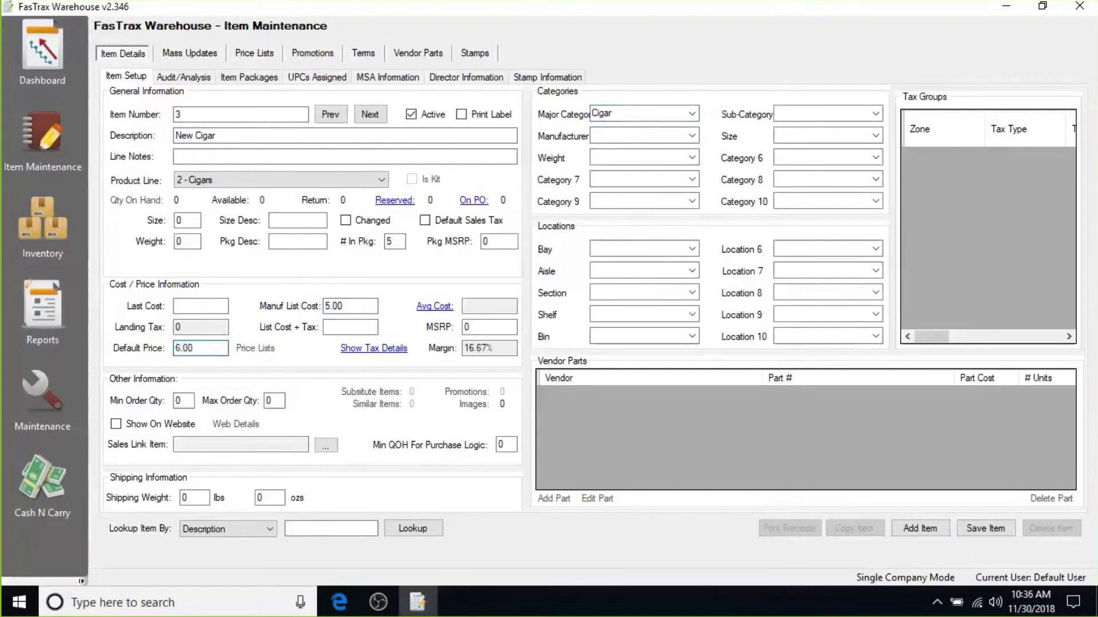
left_click(493, 327)
type("6.99")
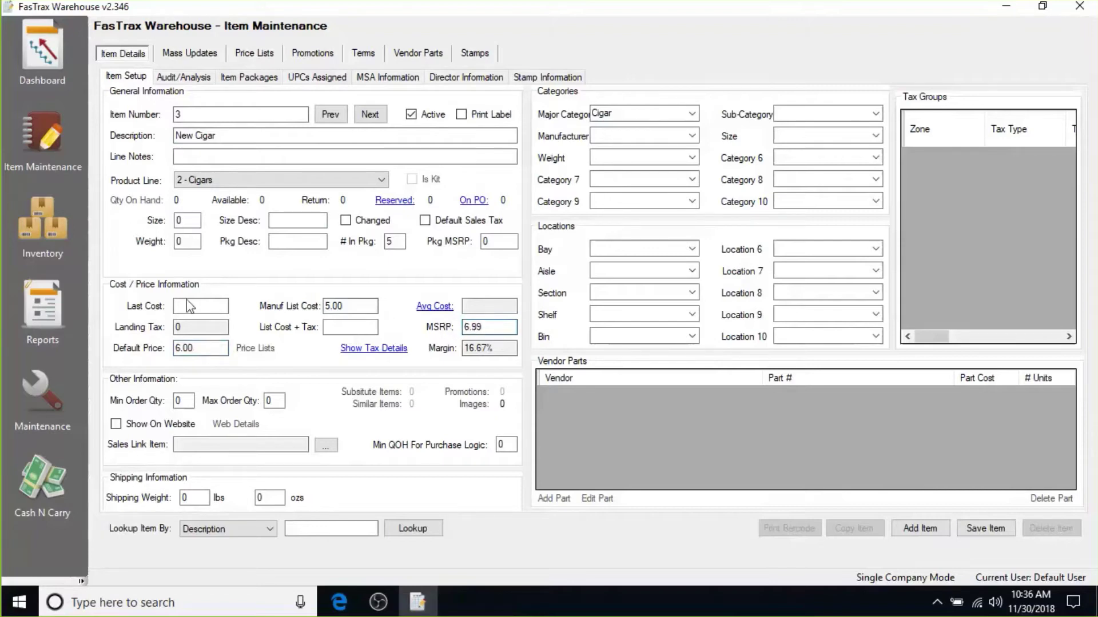
left_click(508, 307)
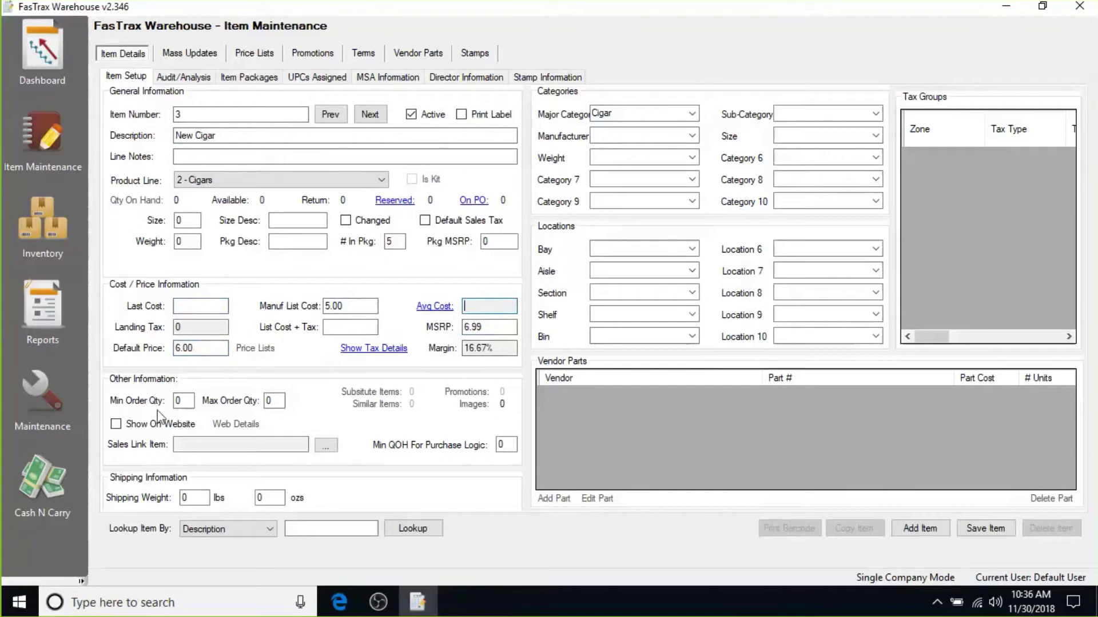
Set the minimum order quantity to 2 and the maximum to 5, and save the new item.
left_click(184, 401)
type("2")
left_click(275, 400)
type("5")
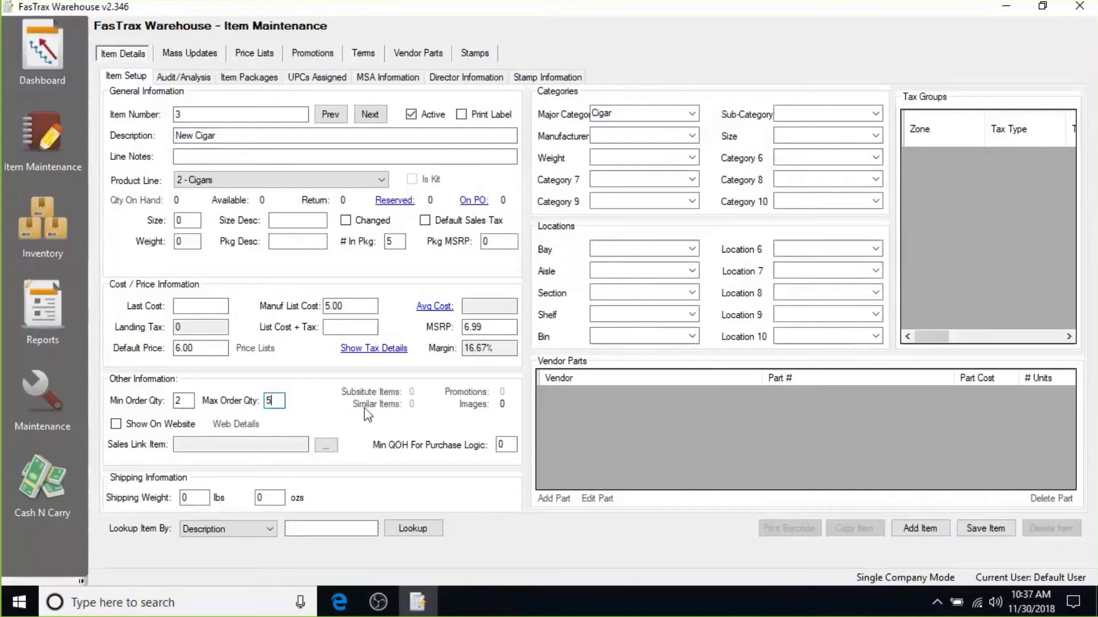
left_click(996, 532)
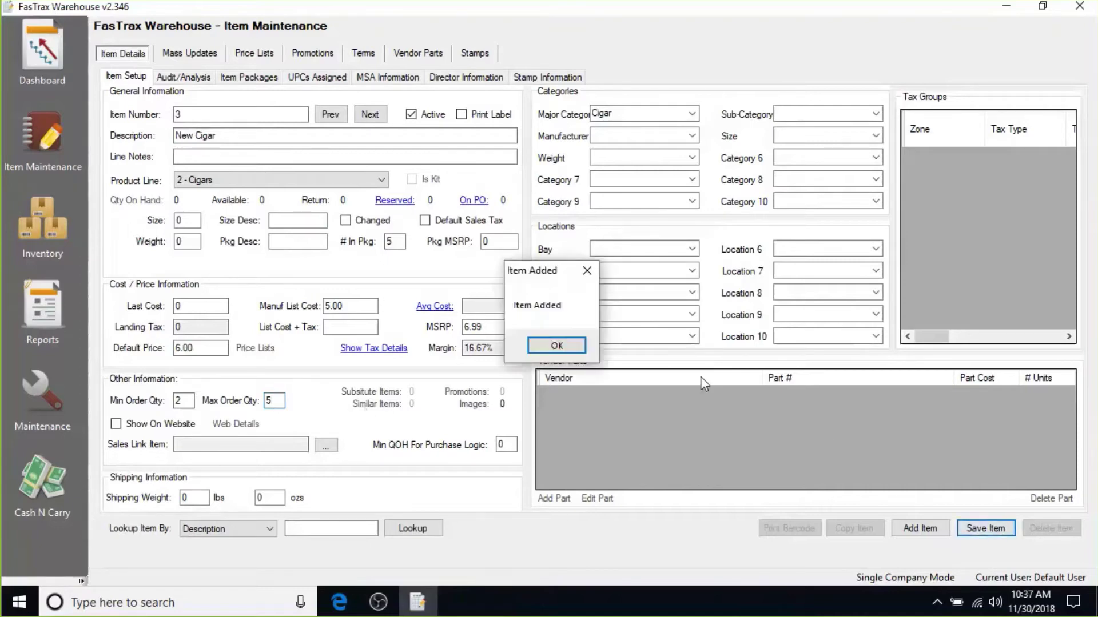
left_click(556, 346)
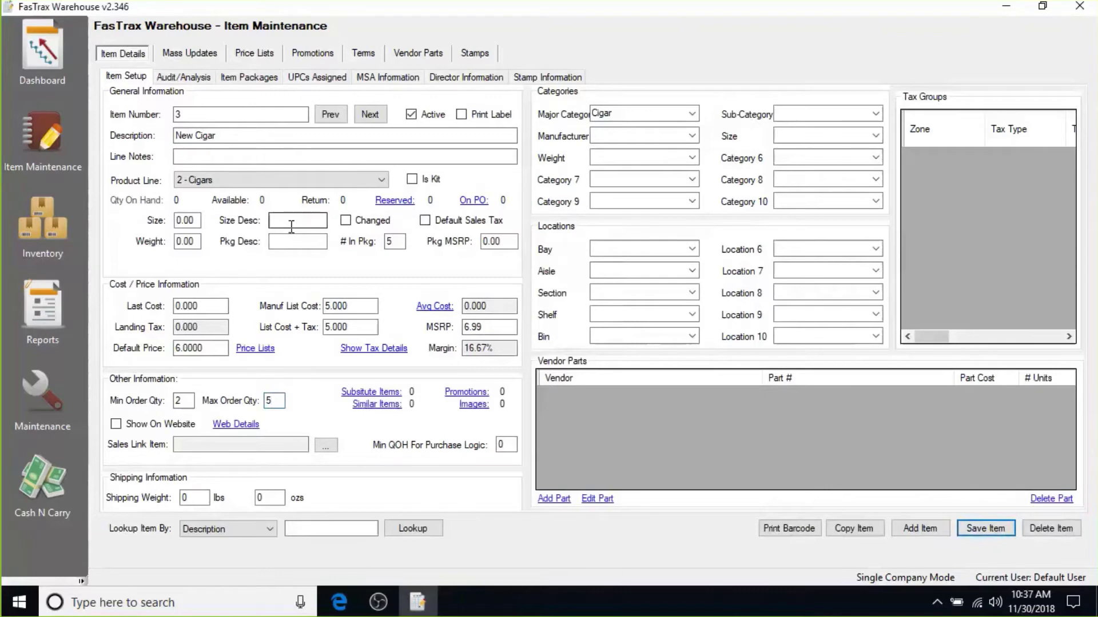
Start an additional package for the item with package item number 3_1 and description New Cigar Single.
left_click(247, 80)
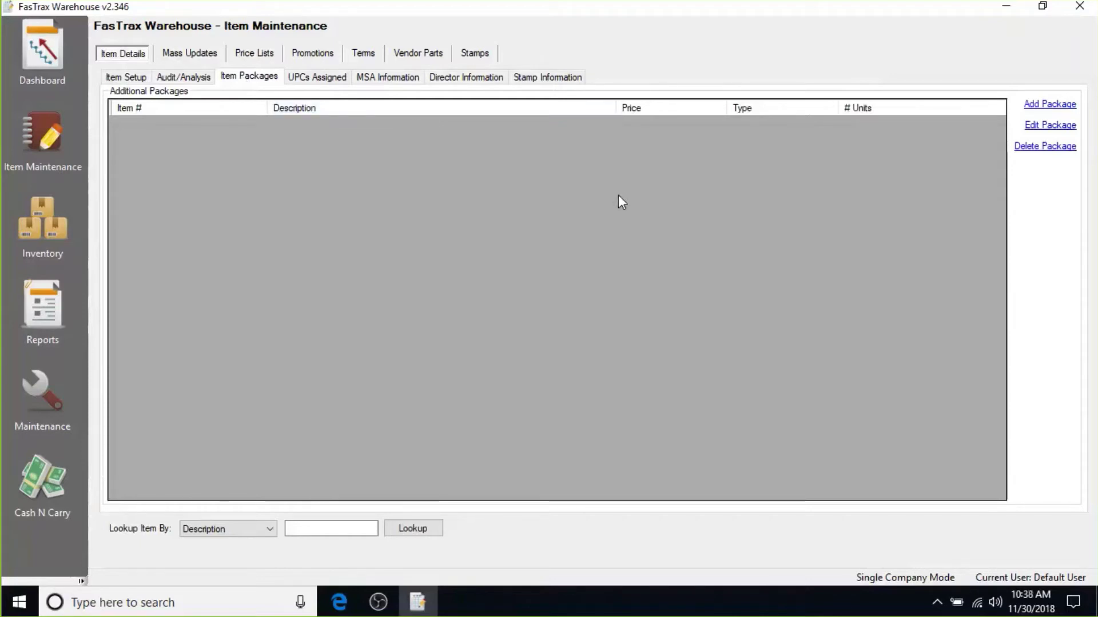
left_click(1064, 108)
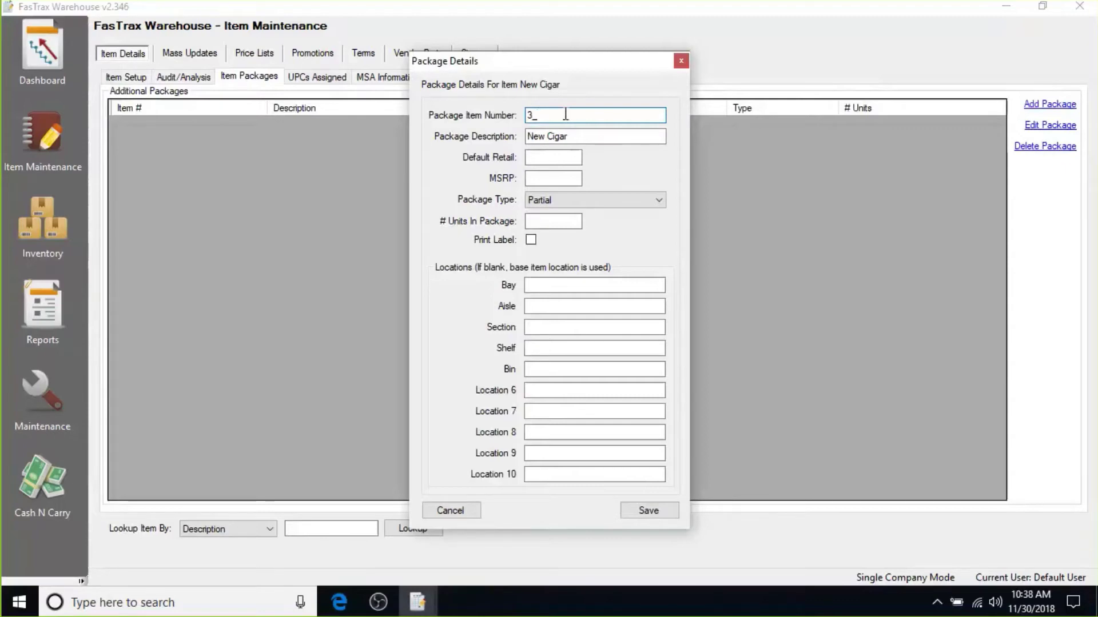
type("1")
left_click(600, 136)
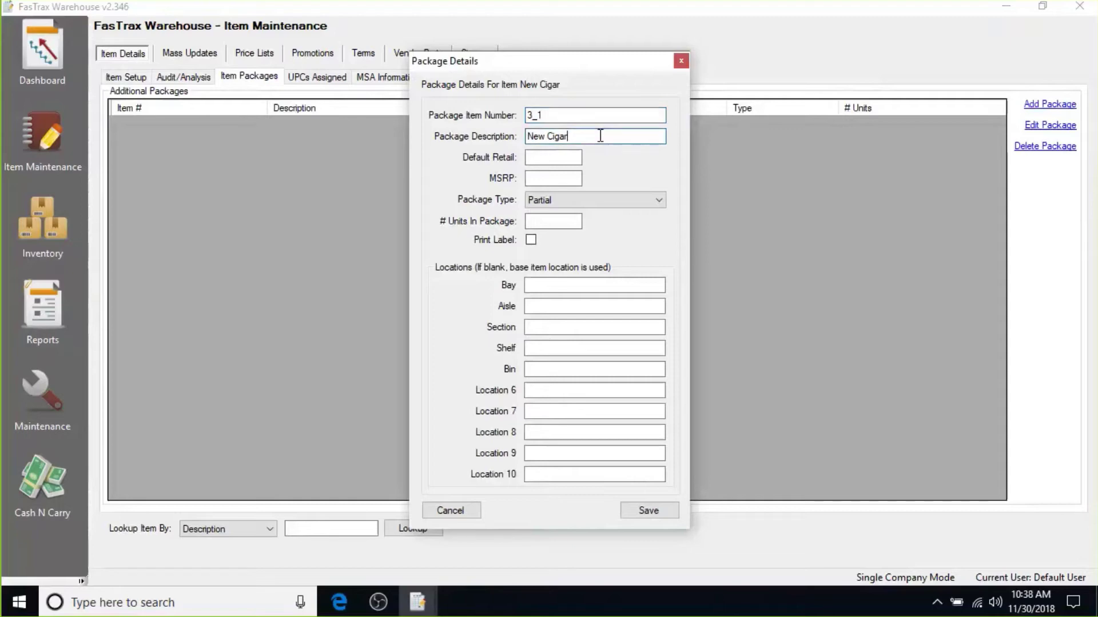
type("Single")
Set the package's default retail price to 1.25 and its MSRP to 1.39.
left_click(570, 161)
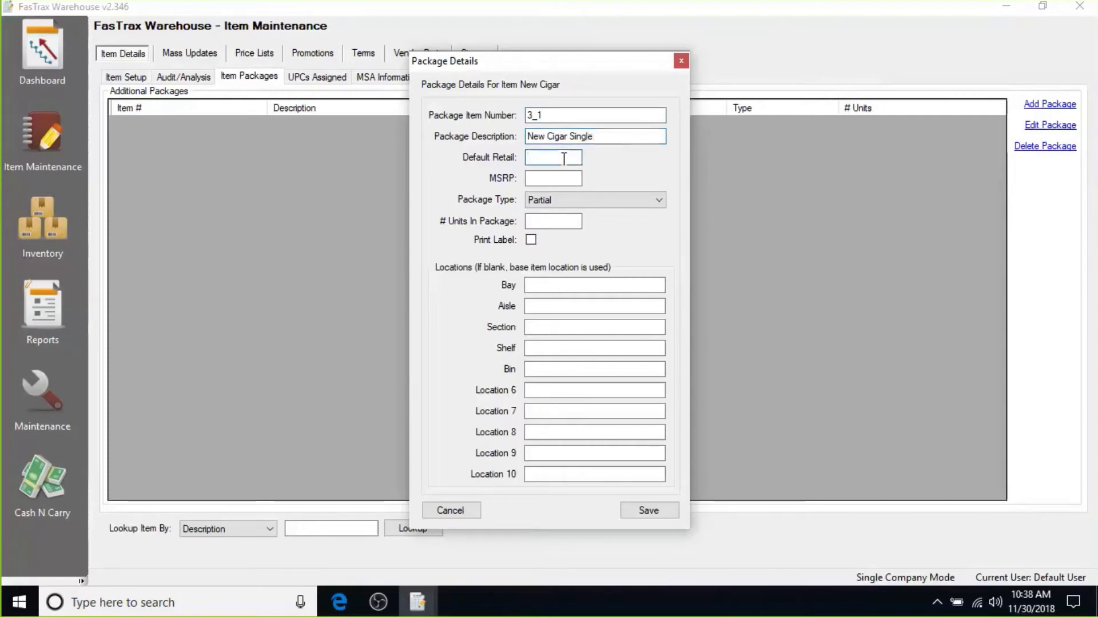
type("1.25")
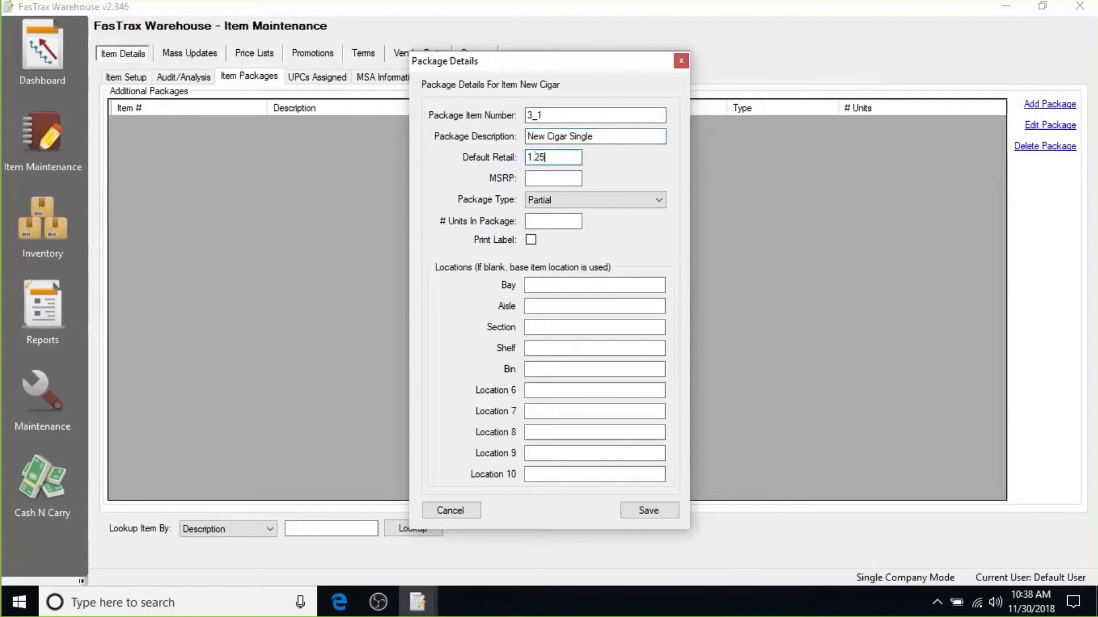
type("1.39")
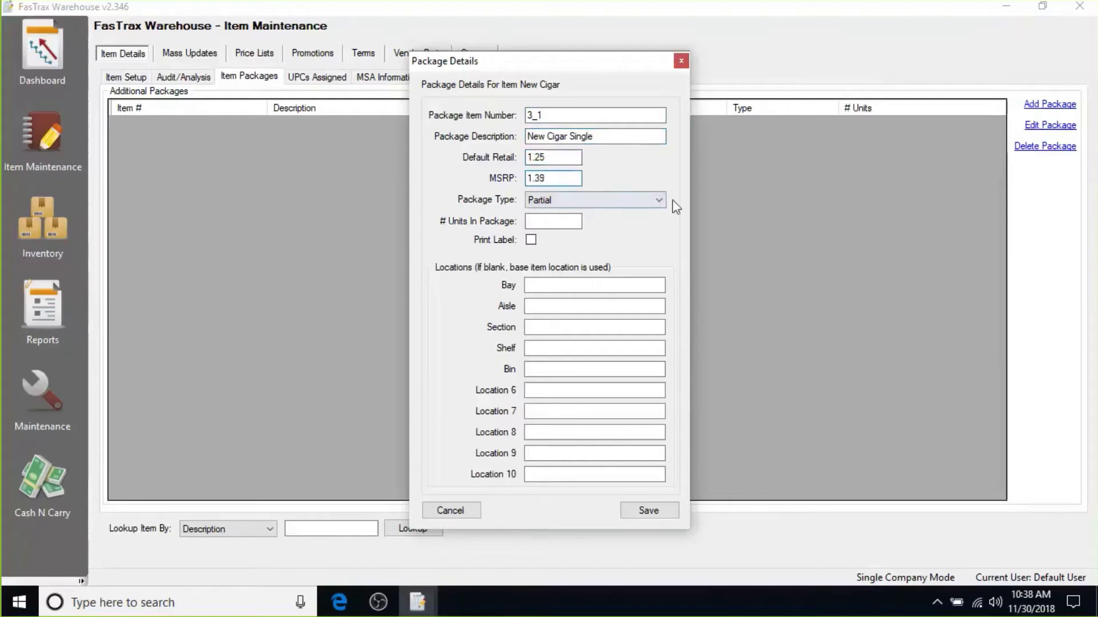
Save the package as type Partial with 5 units, and display the UPCs assigned to the item.
left_click(657, 204)
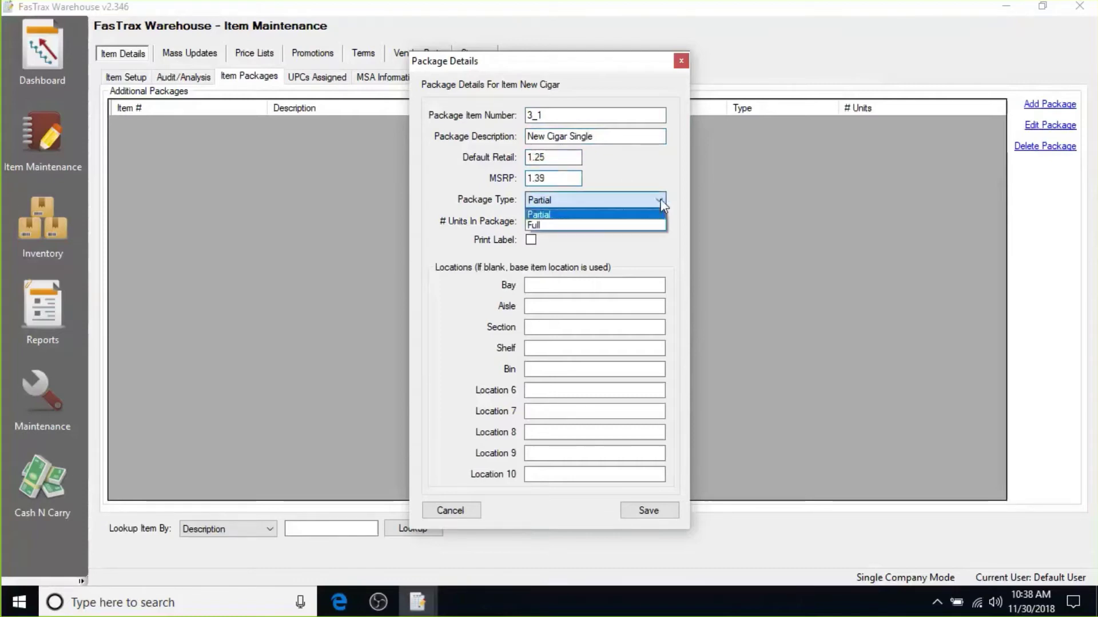
left_click(640, 216)
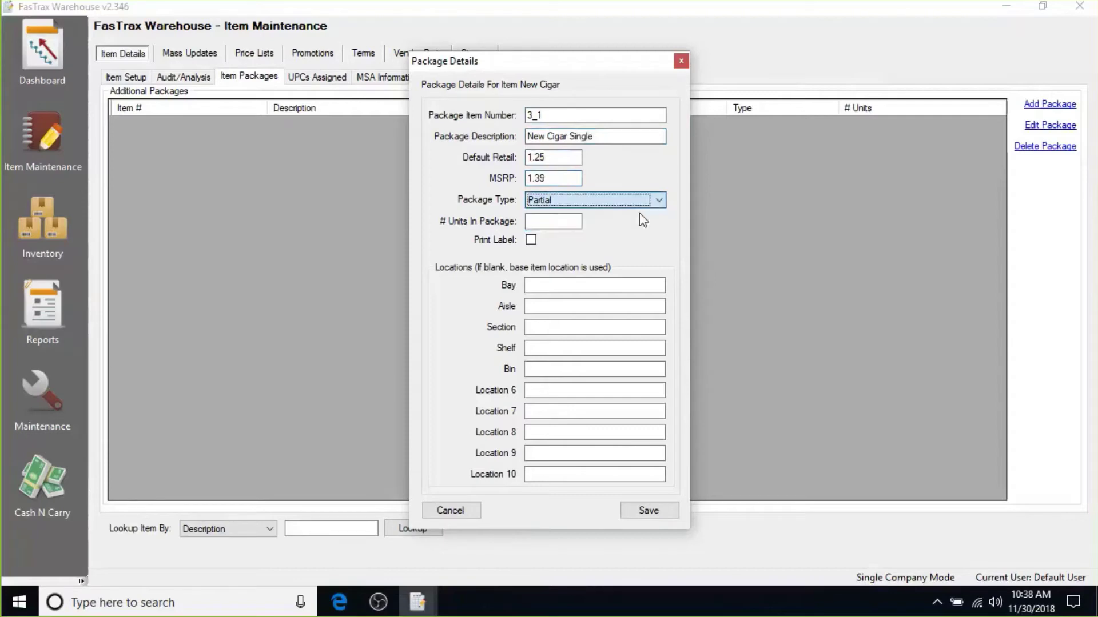
left_click(563, 221)
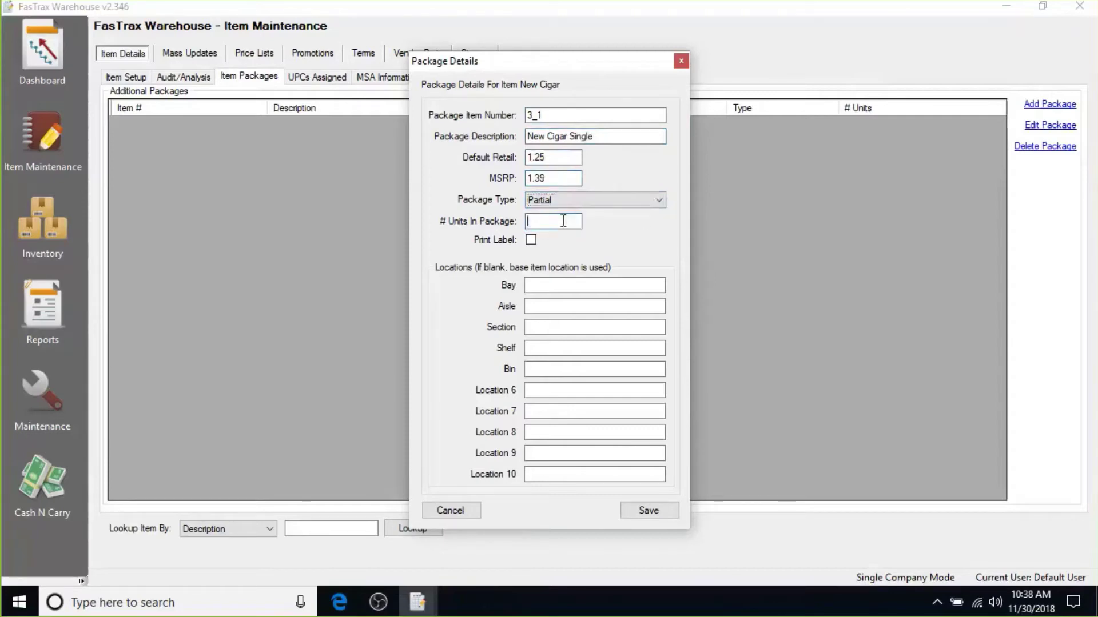
type("5")
left_click(672, 512)
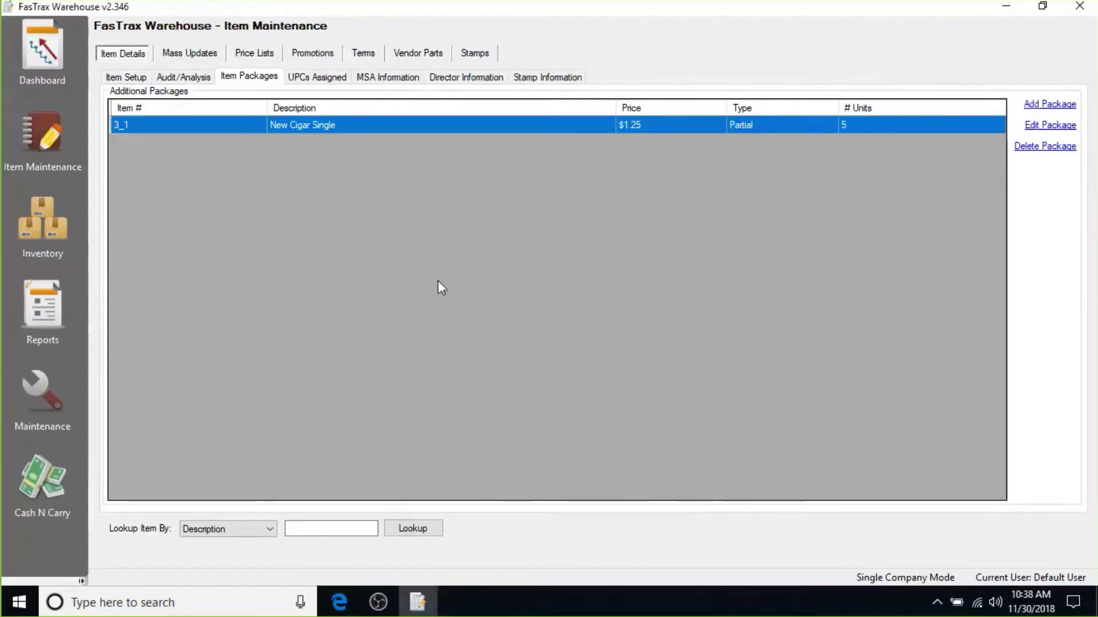
left_click(321, 81)
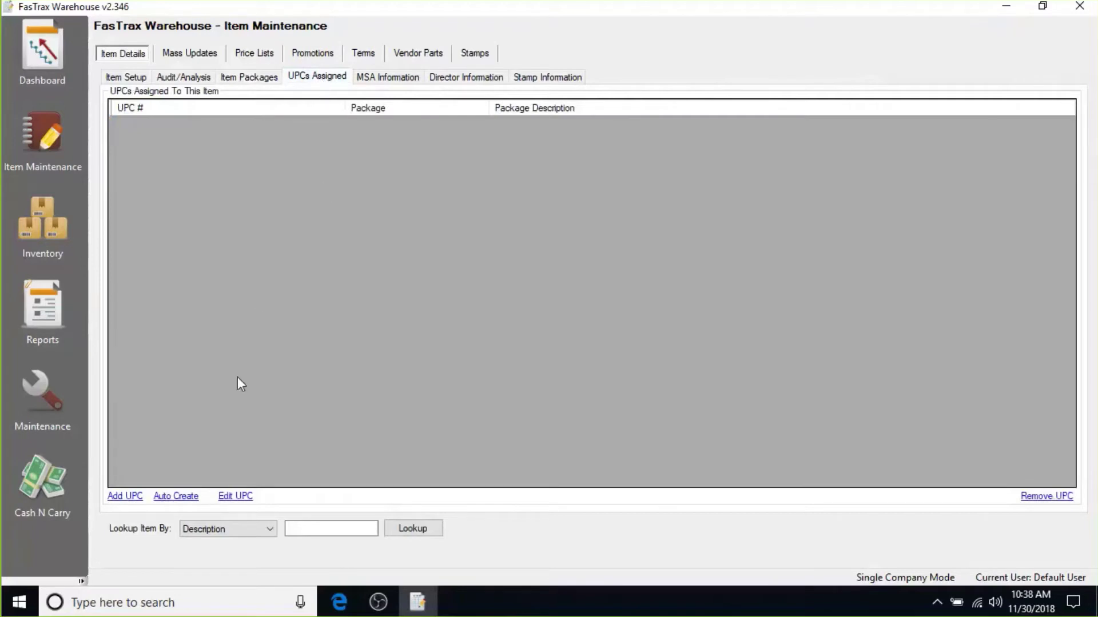
left_click(125, 496)
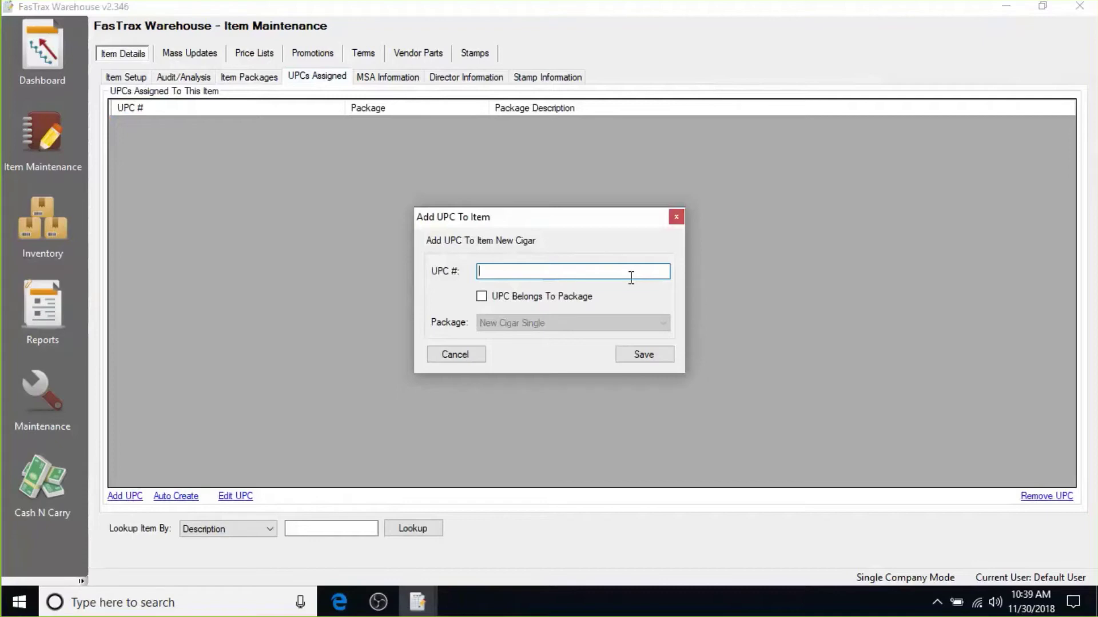
left_click(482, 297)
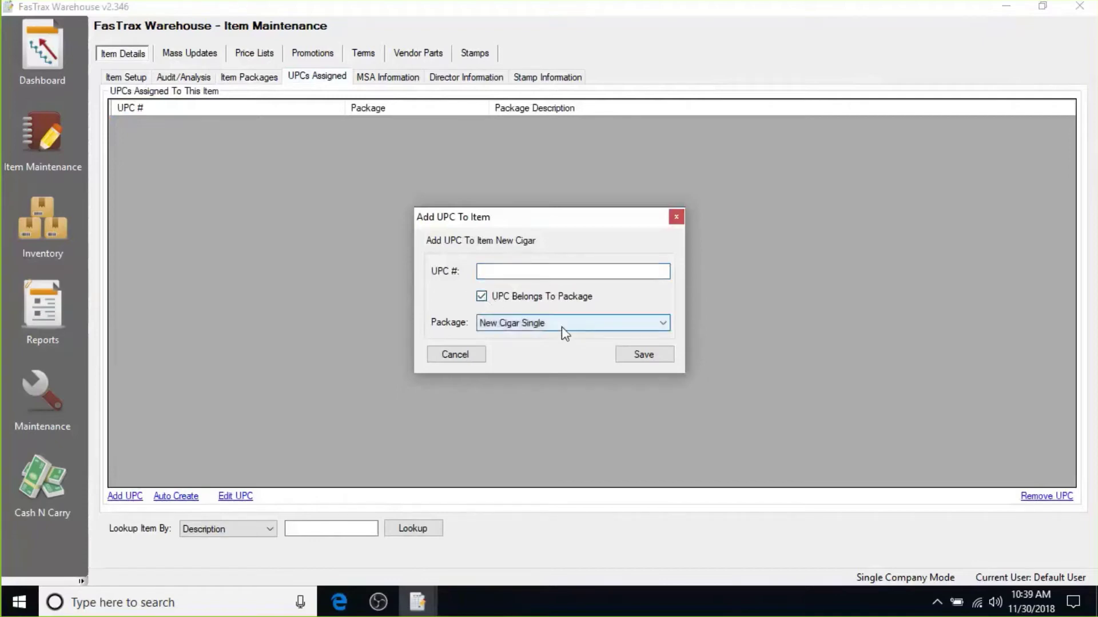
left_click(472, 358)
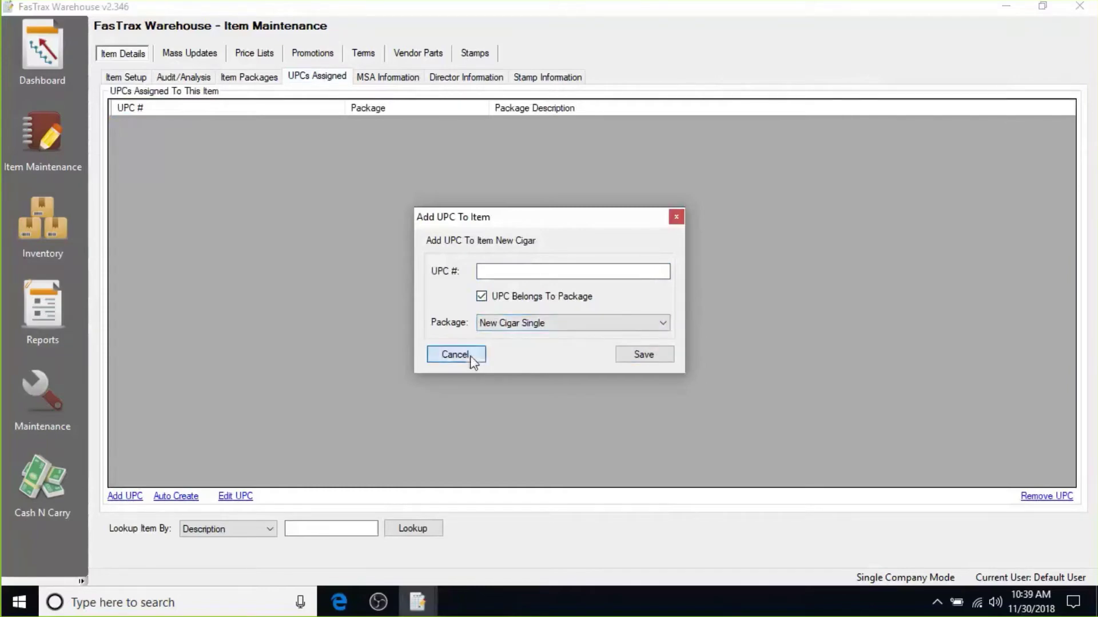
left_click(471, 356)
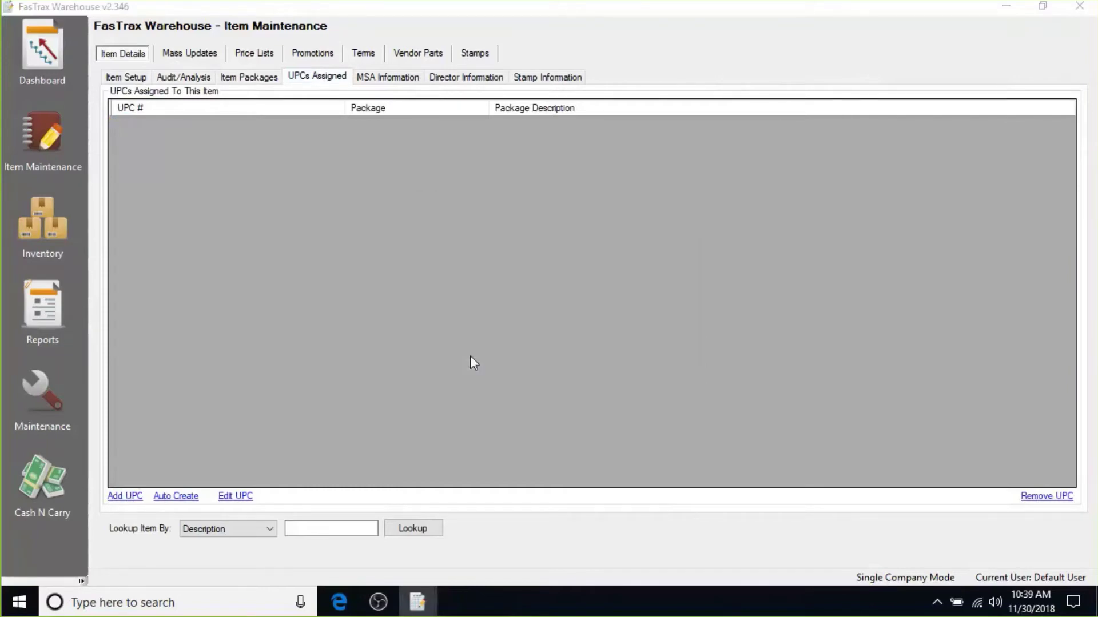
Auto-create a UPC for the item and assign it to the New Cigar Single package.
left_click(177, 498)
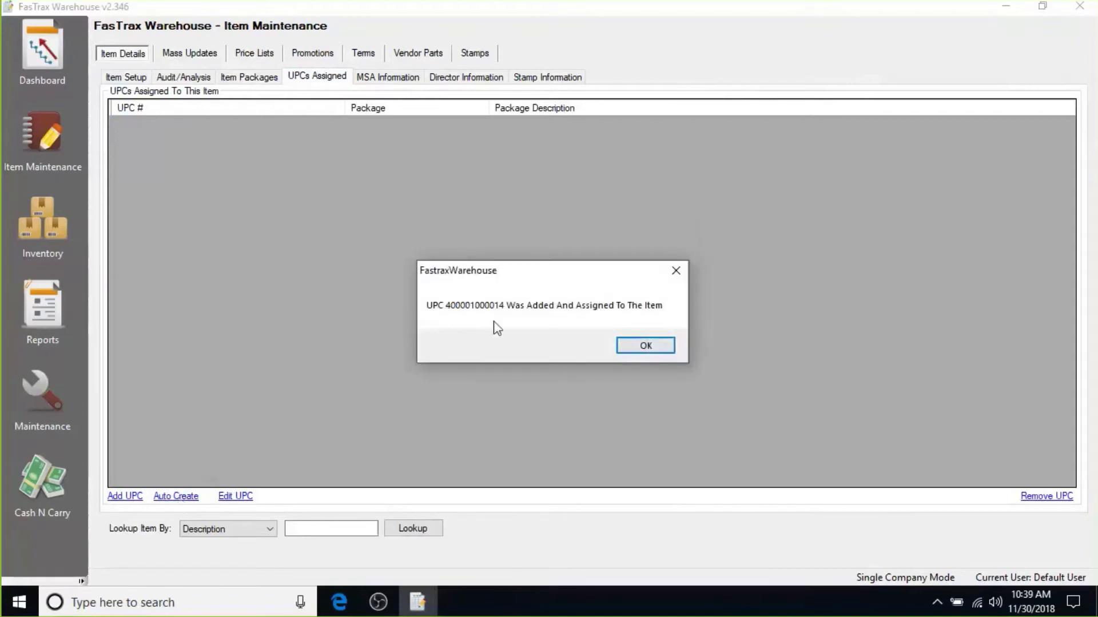
left_click(645, 347)
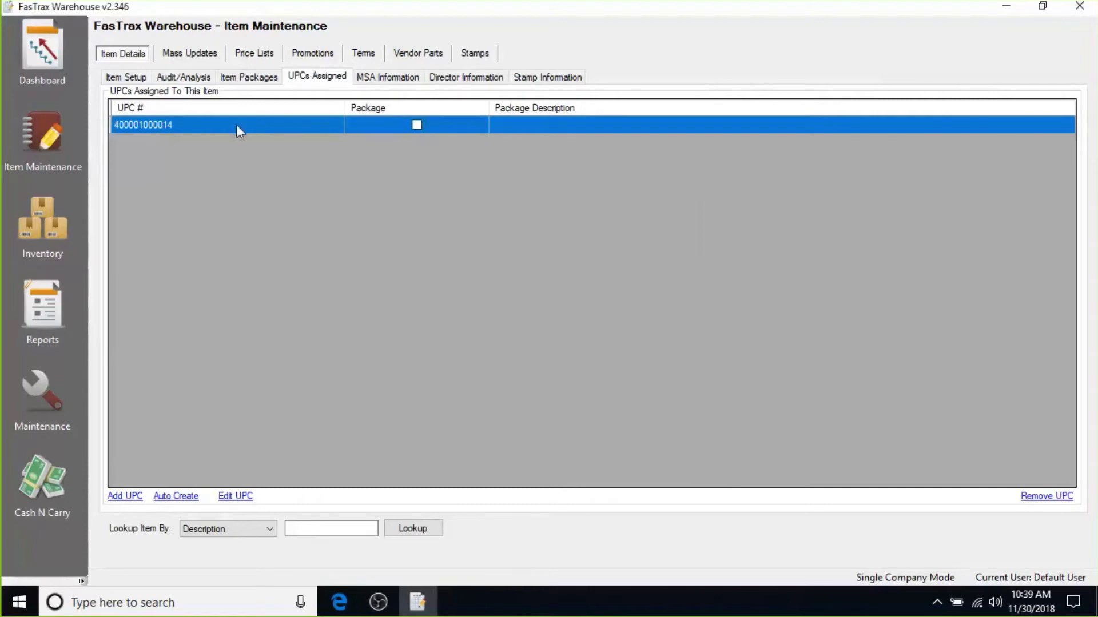
left_click(240, 498)
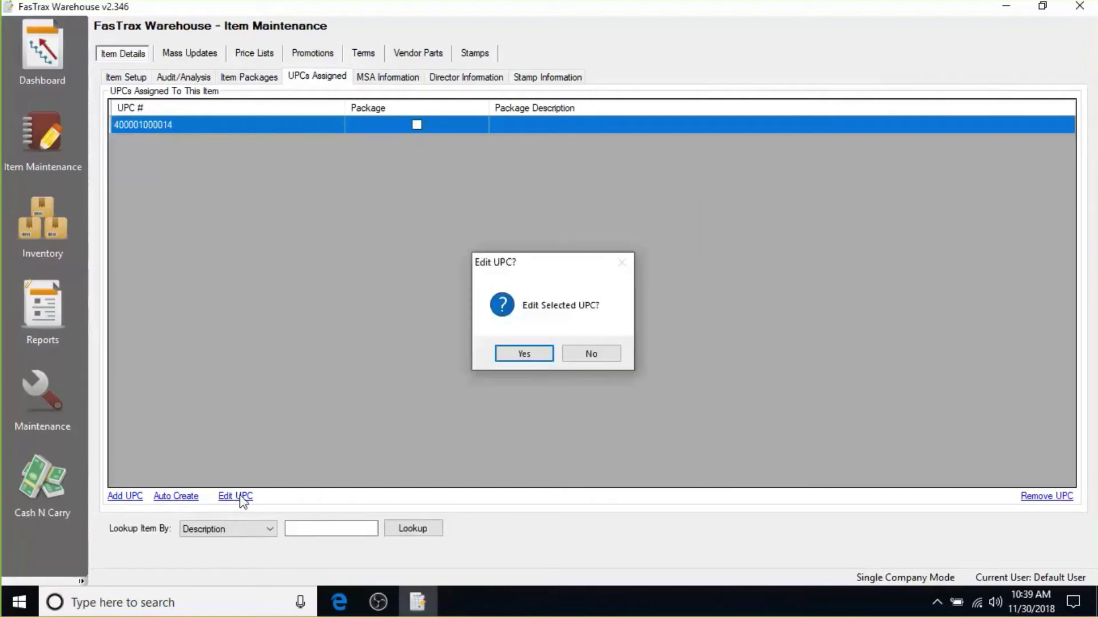
left_click(524, 354)
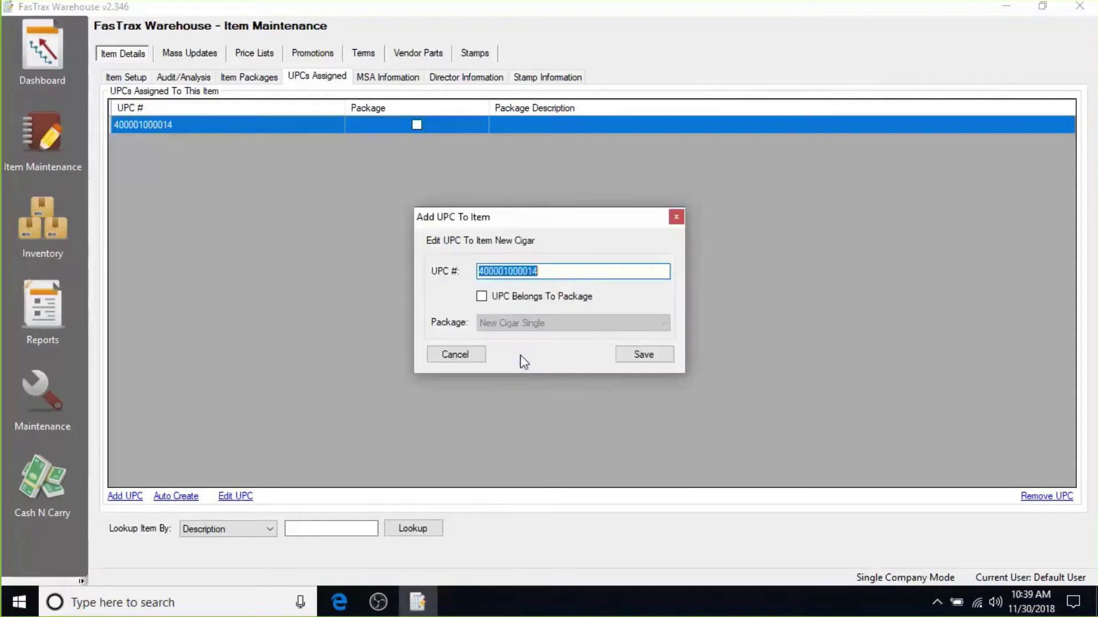
left_click(481, 297)
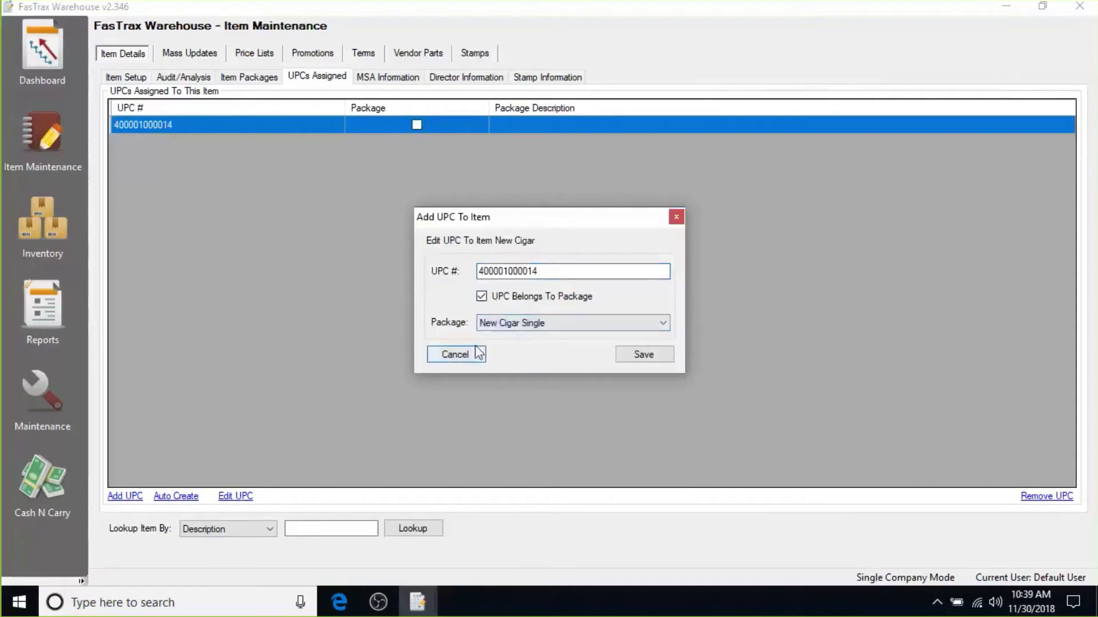
left_click(637, 360)
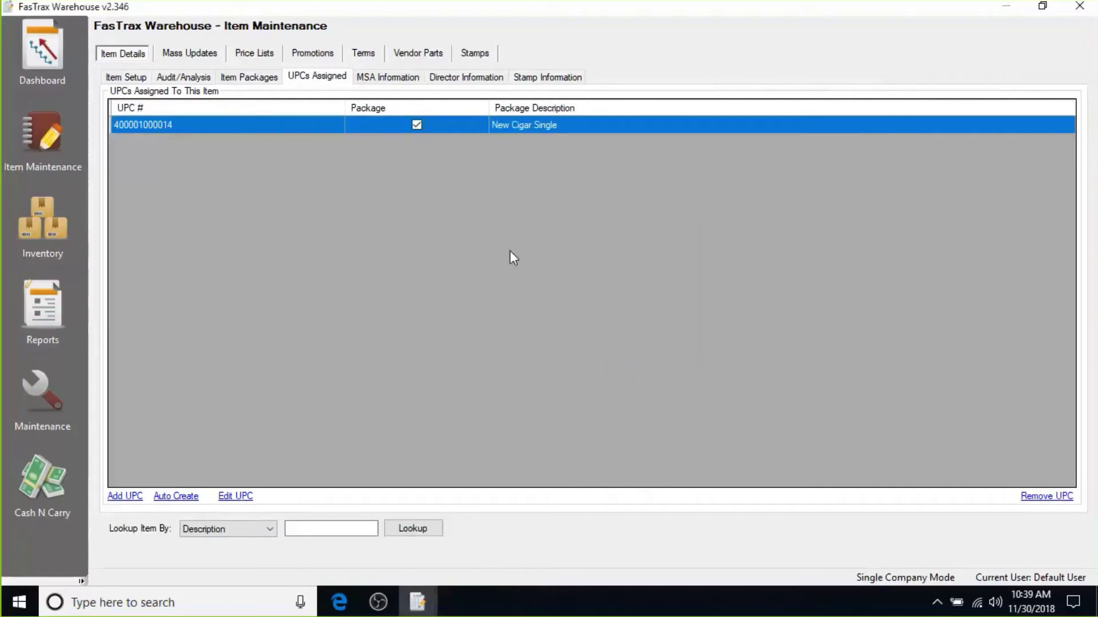
Examine the item's MSA information fields, including category number, sticks/cans, description, shipper and promo code options.
left_click(387, 83)
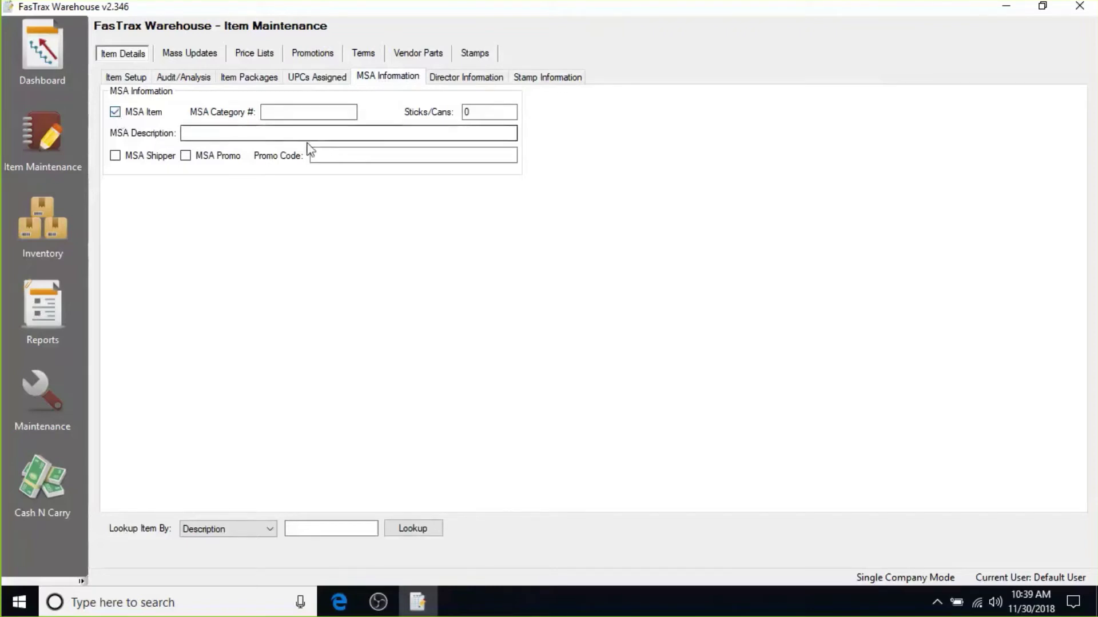
left_click(272, 111)
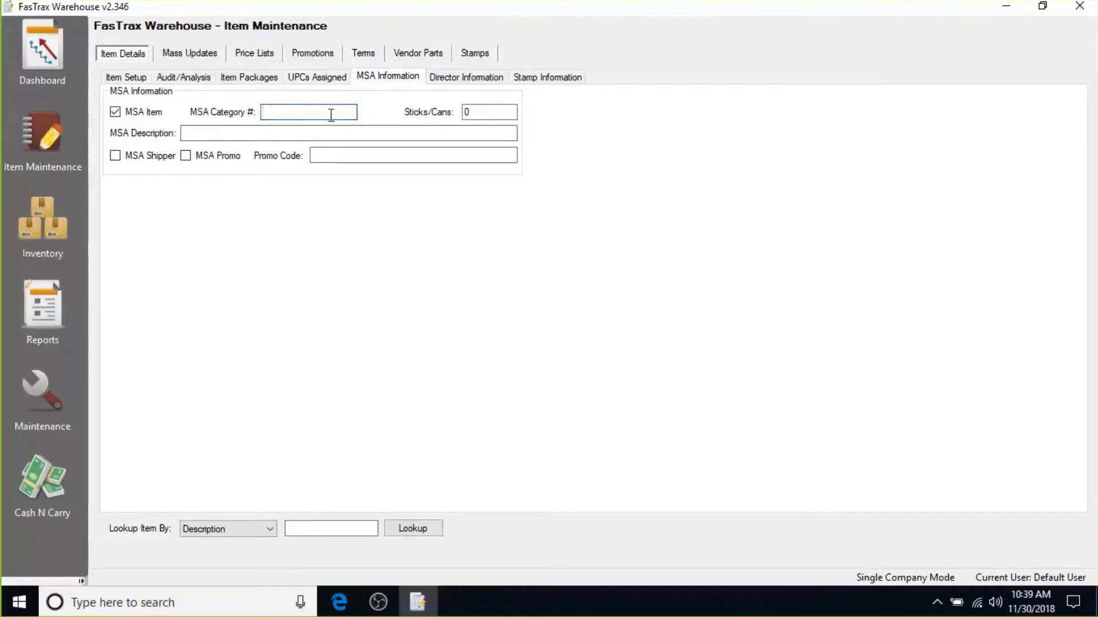
left_click(473, 112)
left_click(191, 133)
left_click(117, 158)
left_click(117, 160)
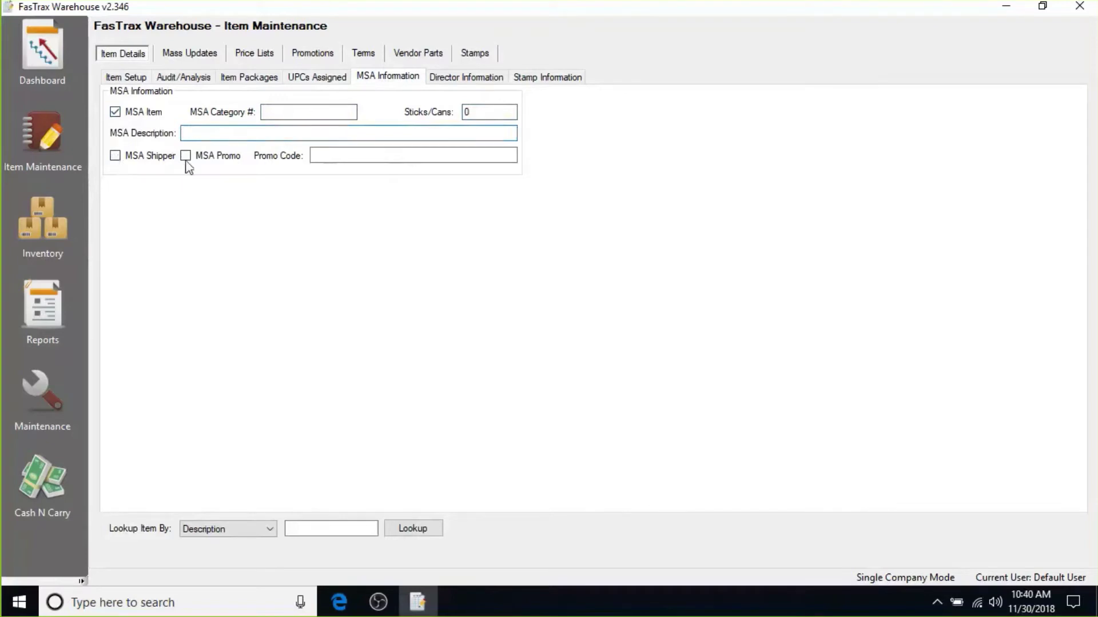
left_click(327, 156)
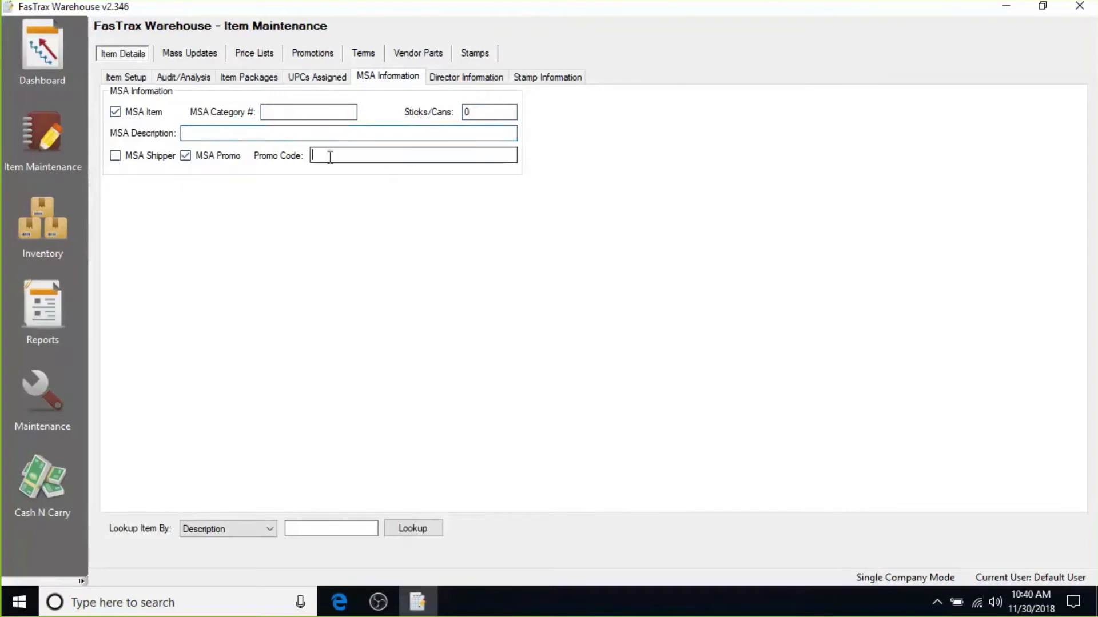
left_click(186, 156)
Clear the item's MSA Item option and save the item from its setup details.
left_click(153, 113)
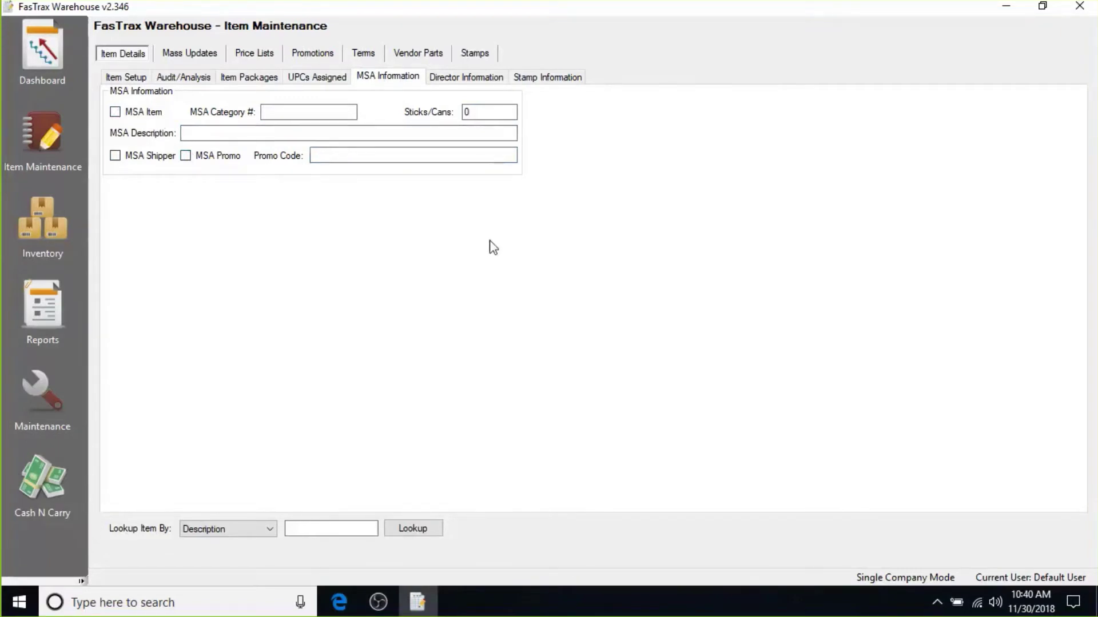
left_click(136, 77)
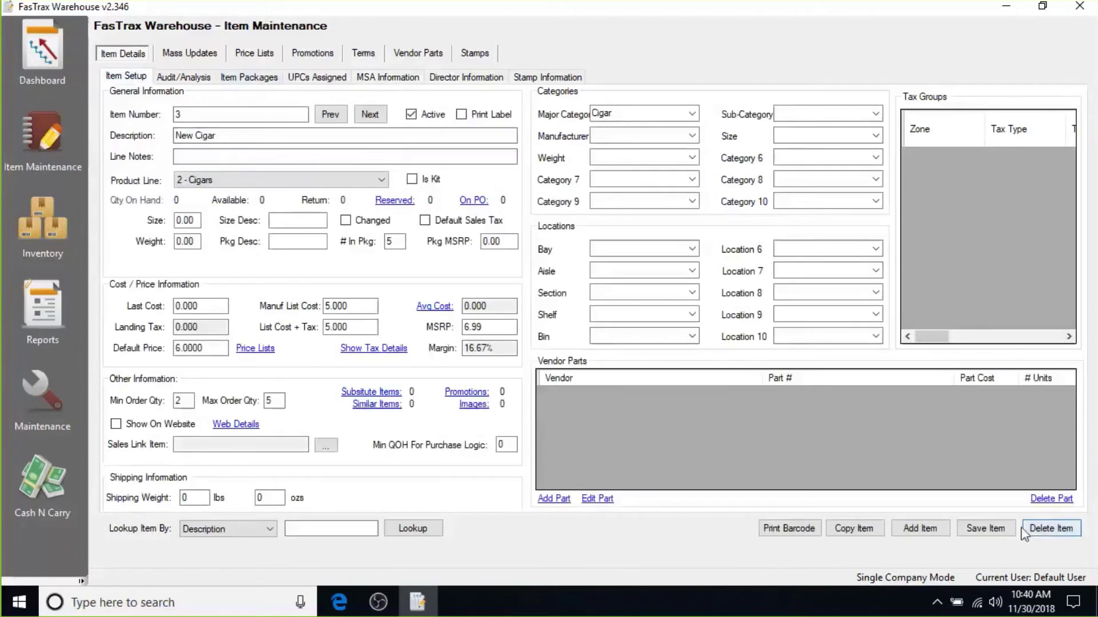
left_click(981, 529)
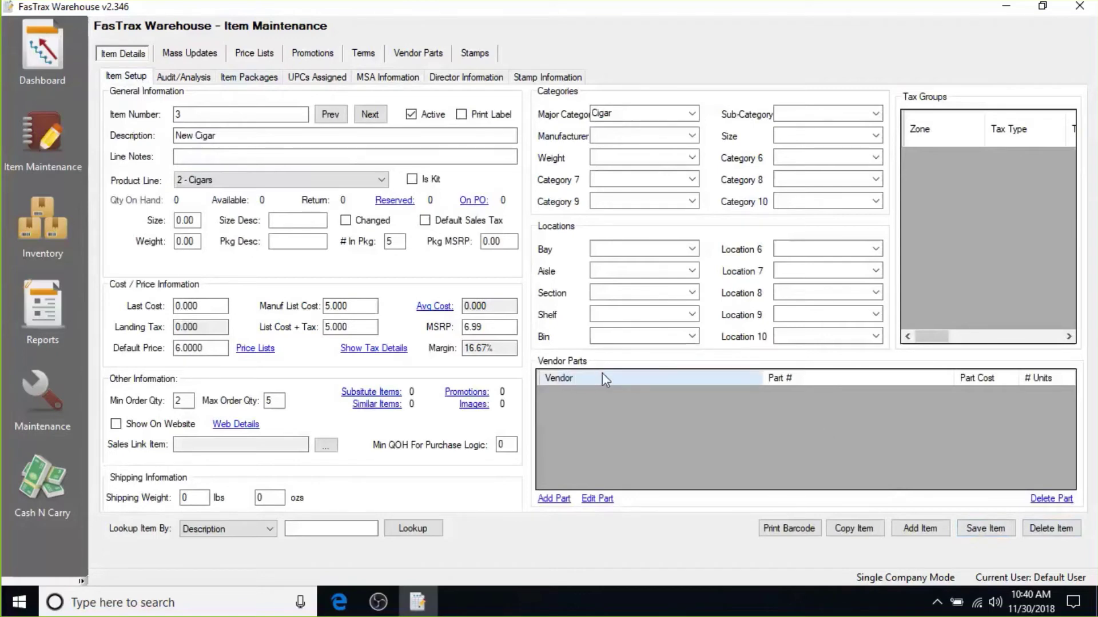
Add a primary vendor part to the item for Vendor 1 with part number 3, part cost 5.00 and 1 unit.
left_click(553, 499)
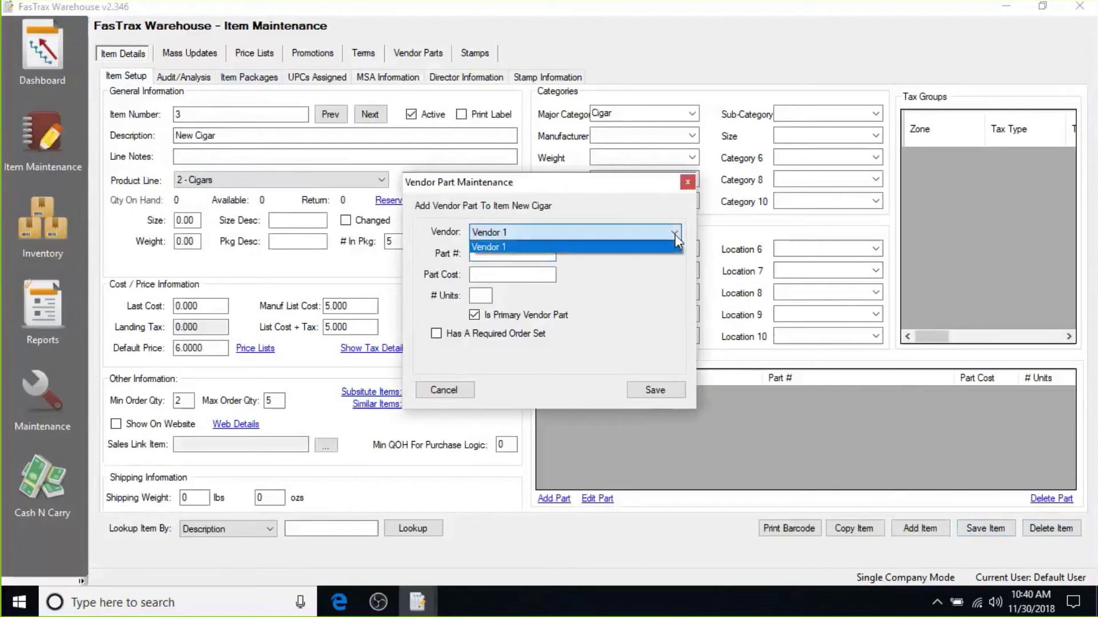
left_click(667, 247)
left_click(547, 258)
left_click(533, 253)
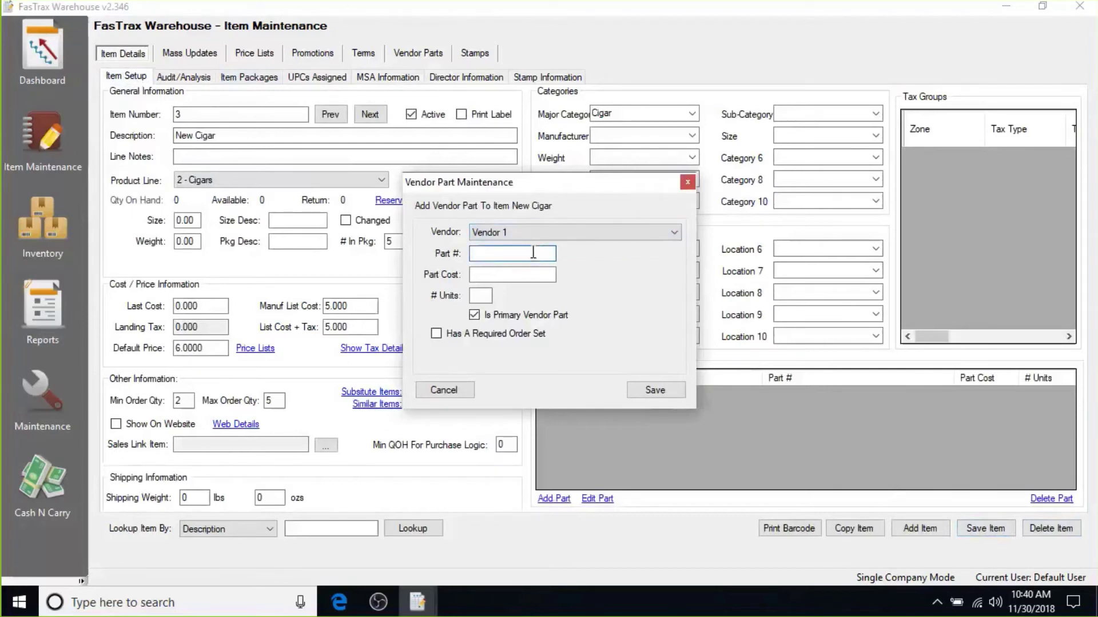
type("3")
left_click(549, 275)
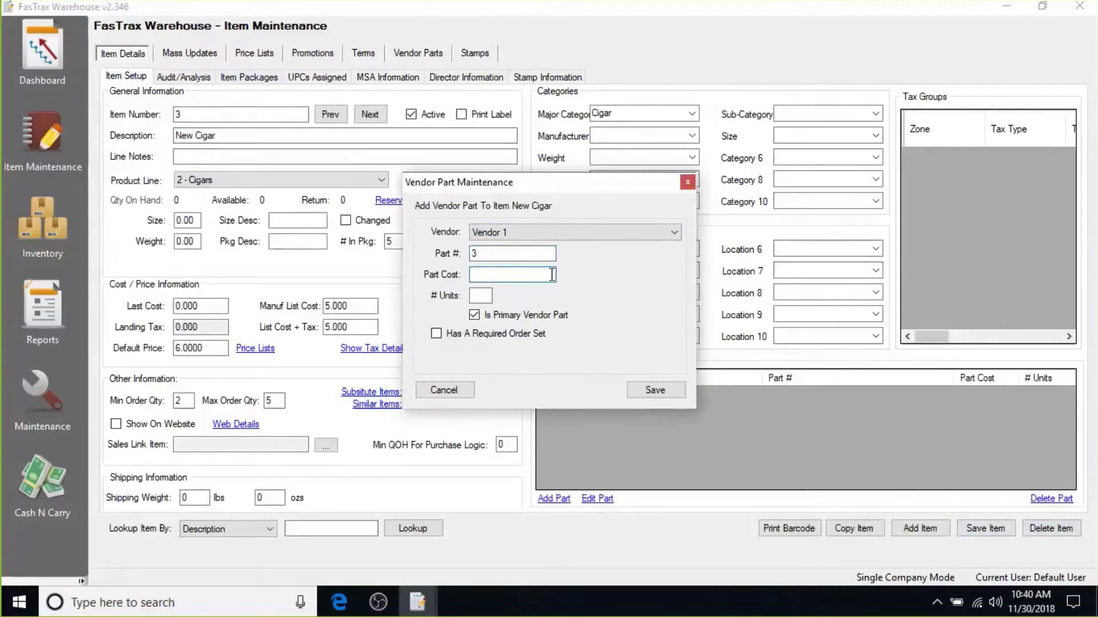
type("5.00")
left_click(485, 298)
type("1")
left_click(652, 393)
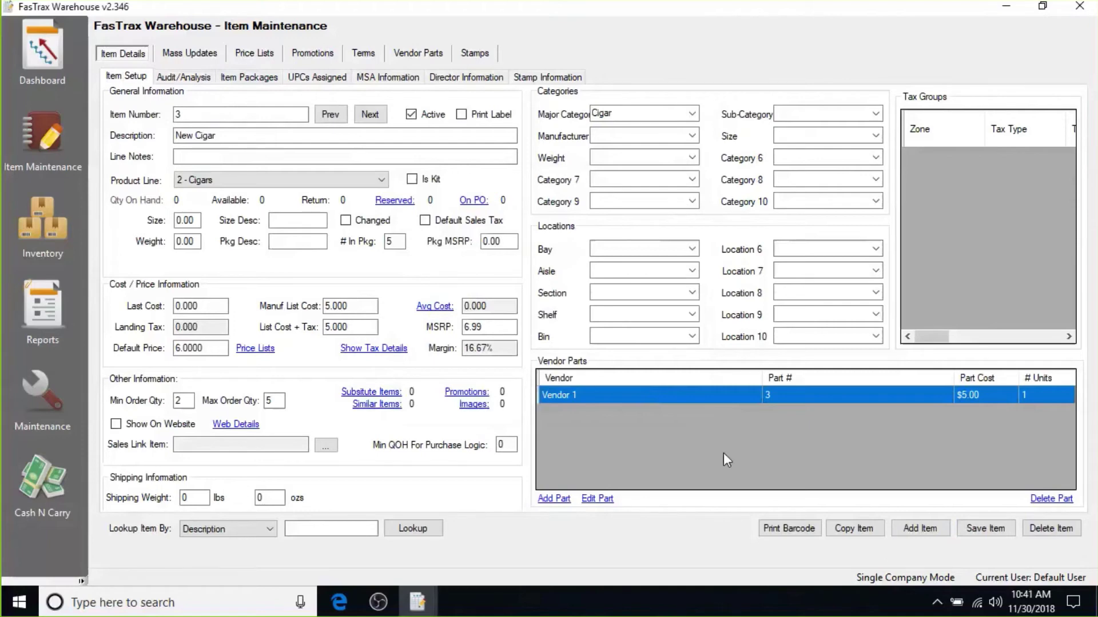
left_click(563, 501)
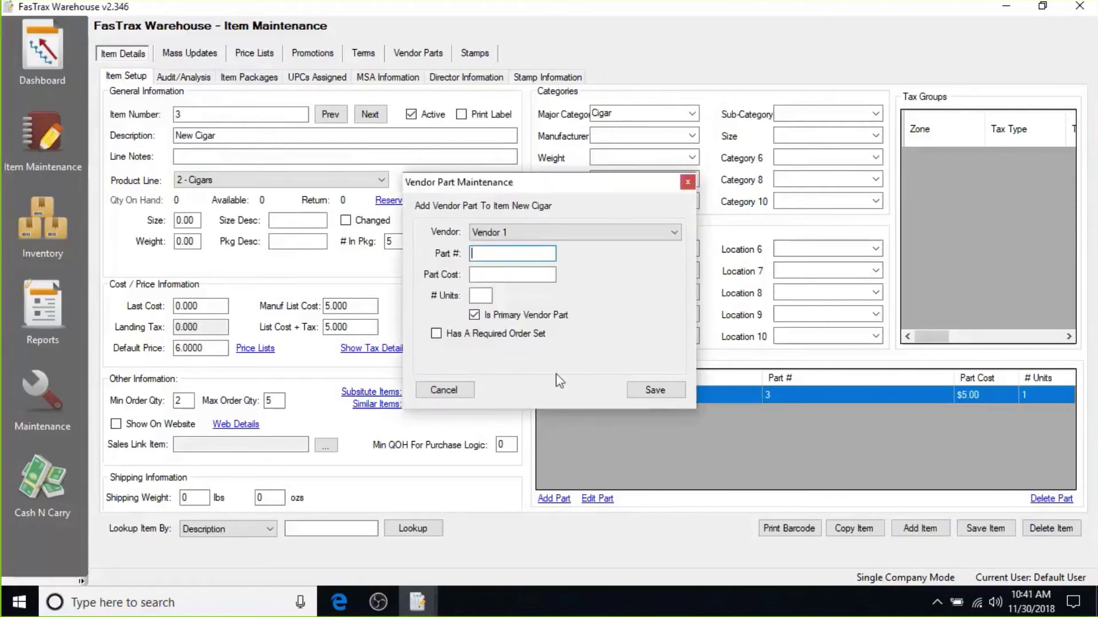
left_click(473, 316)
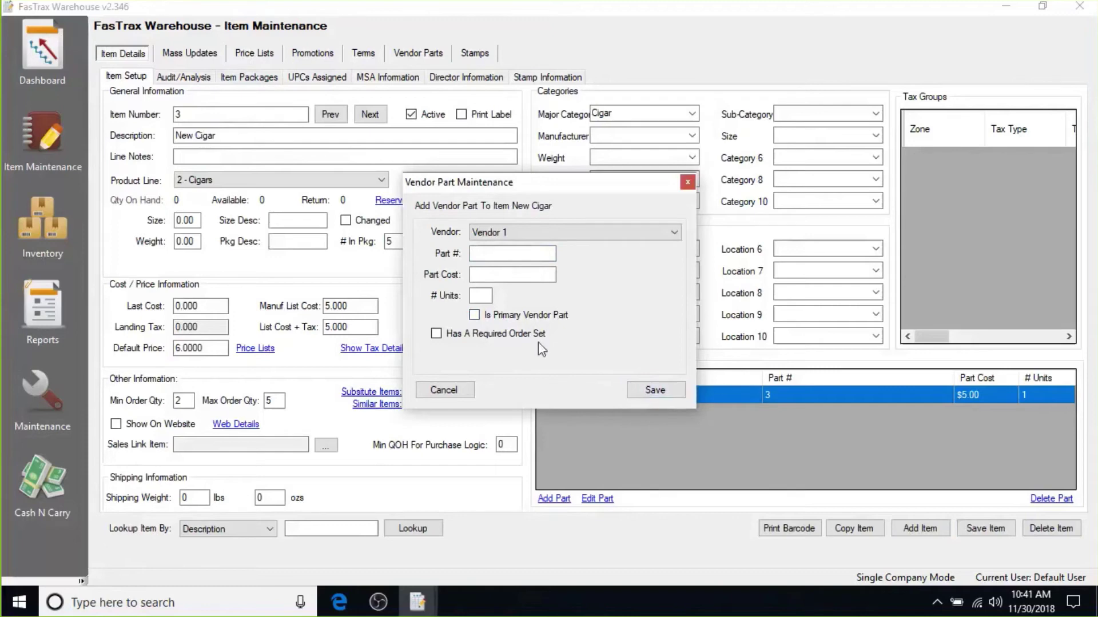
left_click(465, 389)
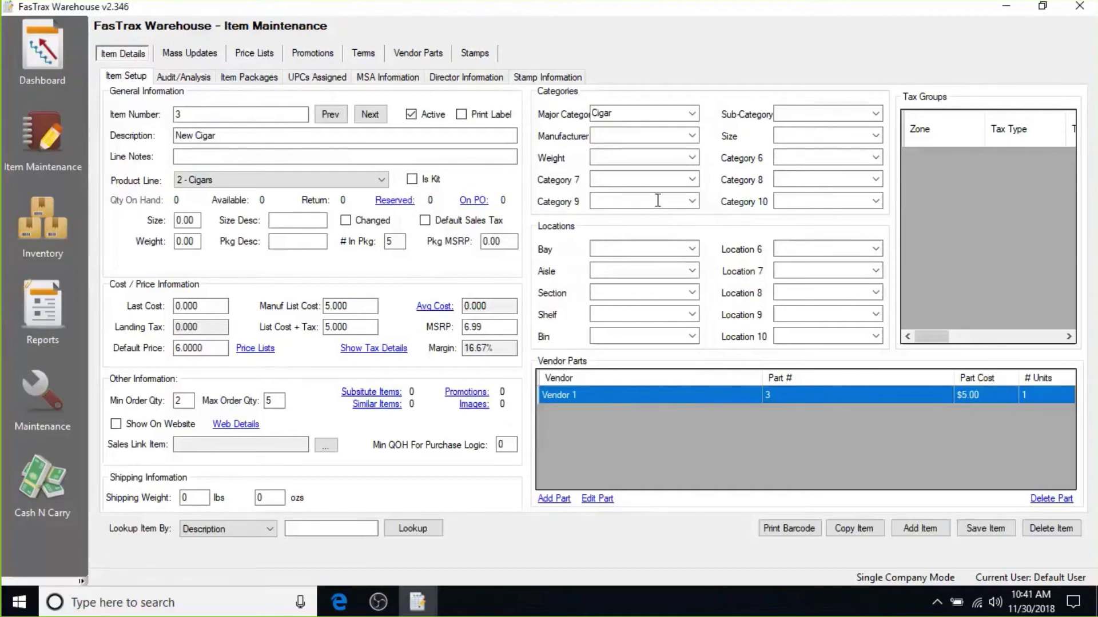
Examine the item's major category choices and the category labels in the maintenance personalization settings.
left_click(692, 114)
left_click(612, 152)
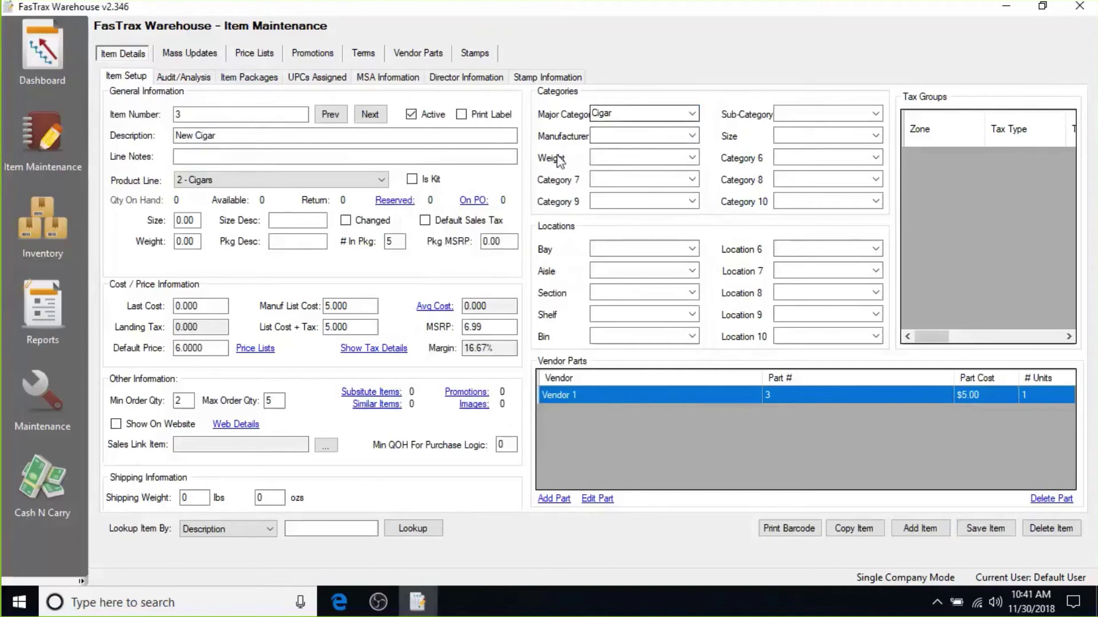
left_click(56, 391)
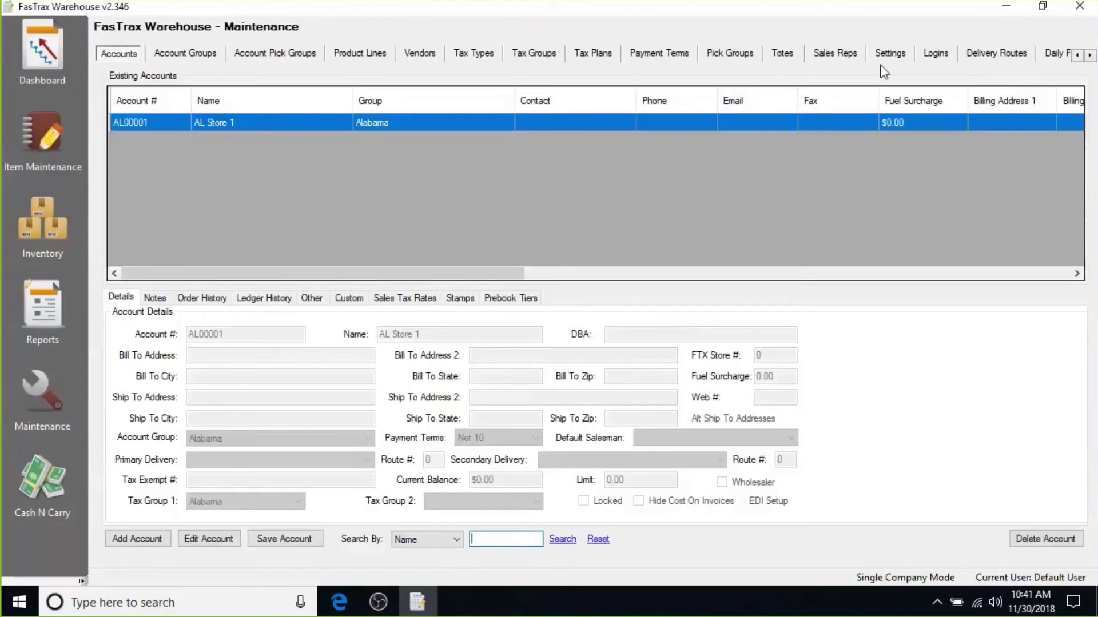
left_click(887, 56)
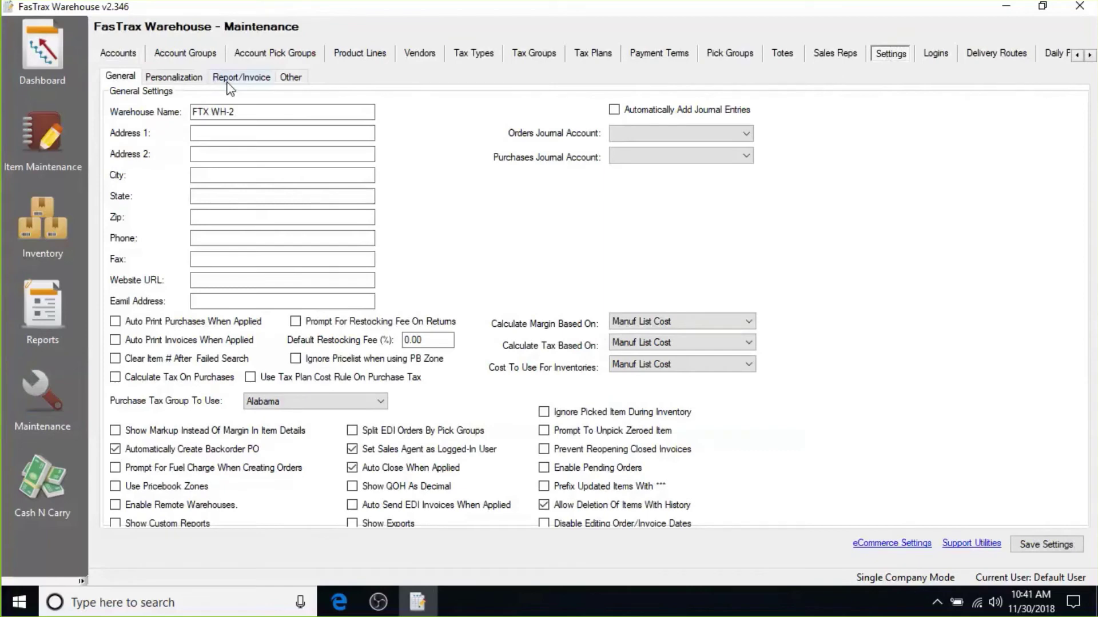
left_click(184, 81)
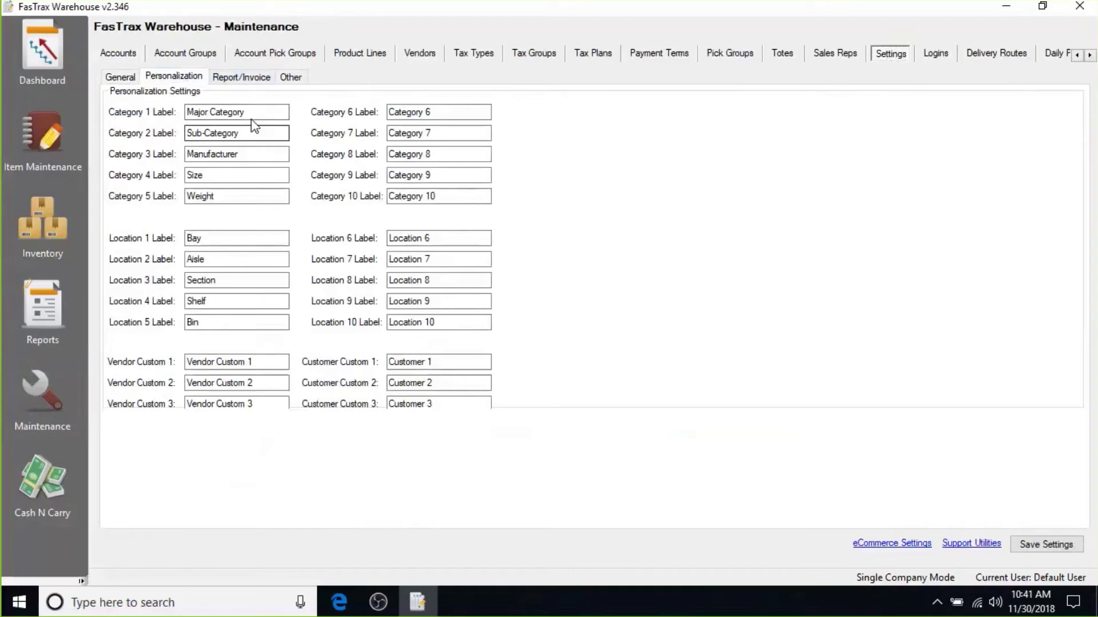
left_click_drag(248, 137, 138, 128)
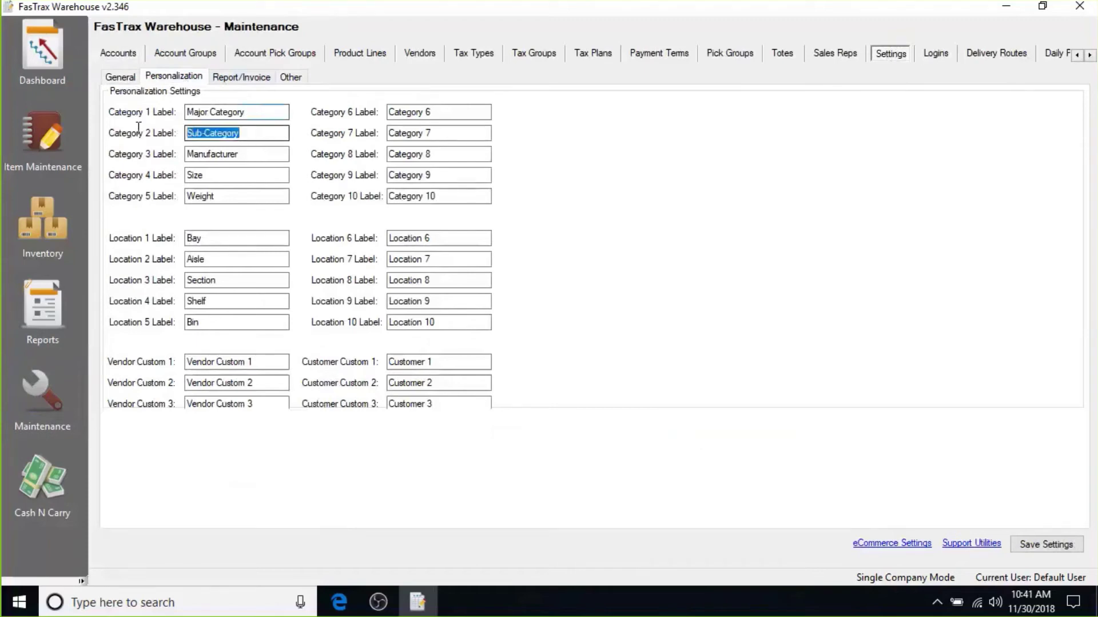
left_click_drag(248, 157, 176, 158)
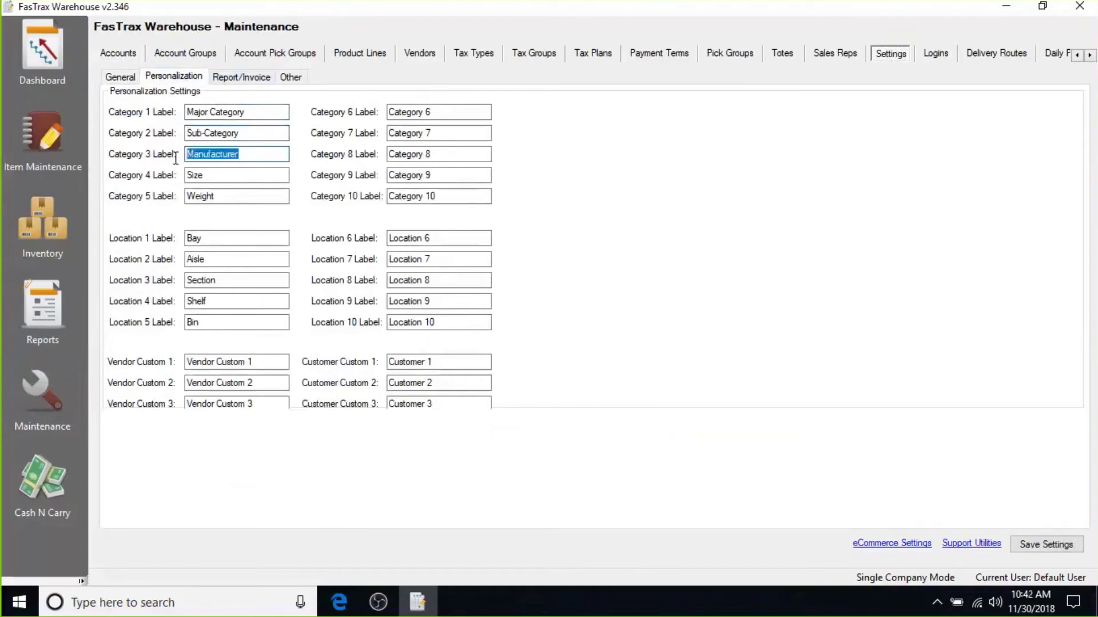
double_click(218, 174)
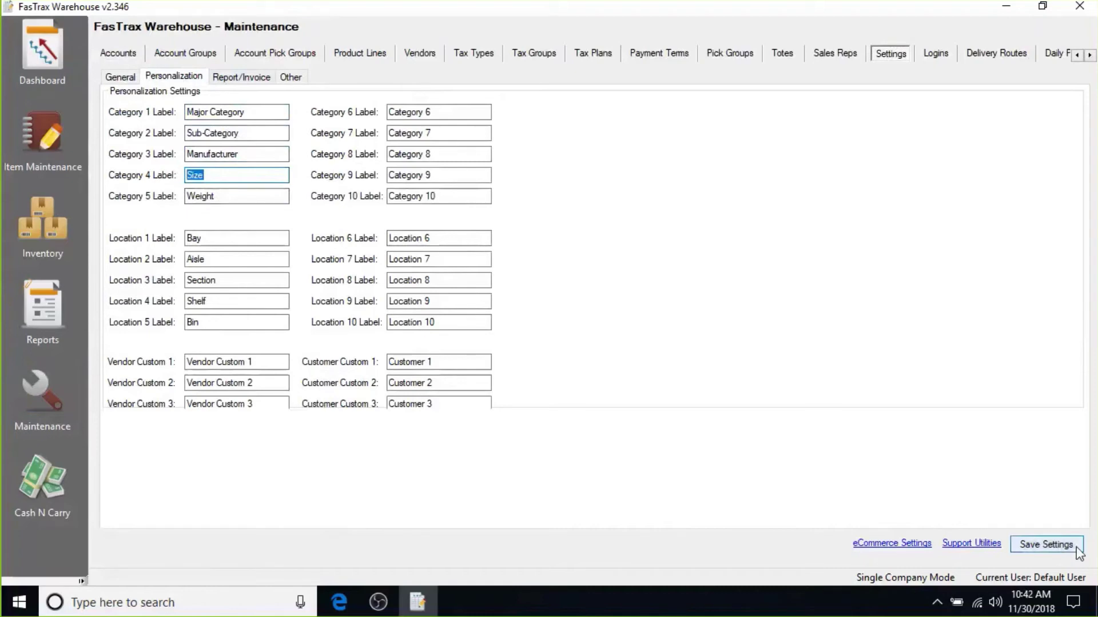
left_click(1020, 542)
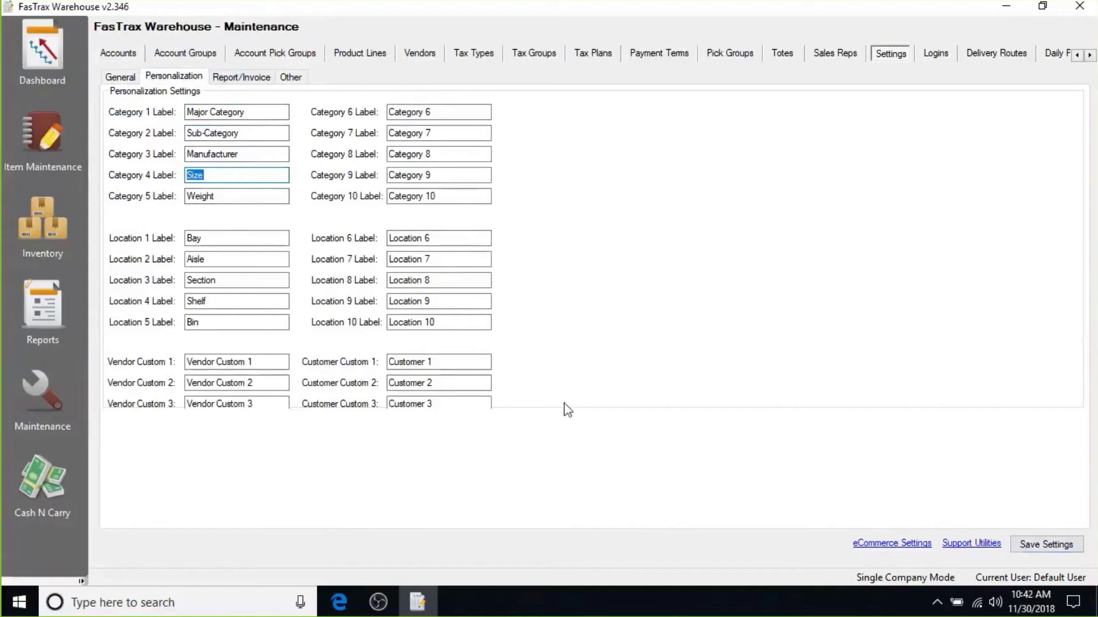
Add a new item with item number 4, description New Item 4 and product line 3 - OTP.
left_click(45, 136)
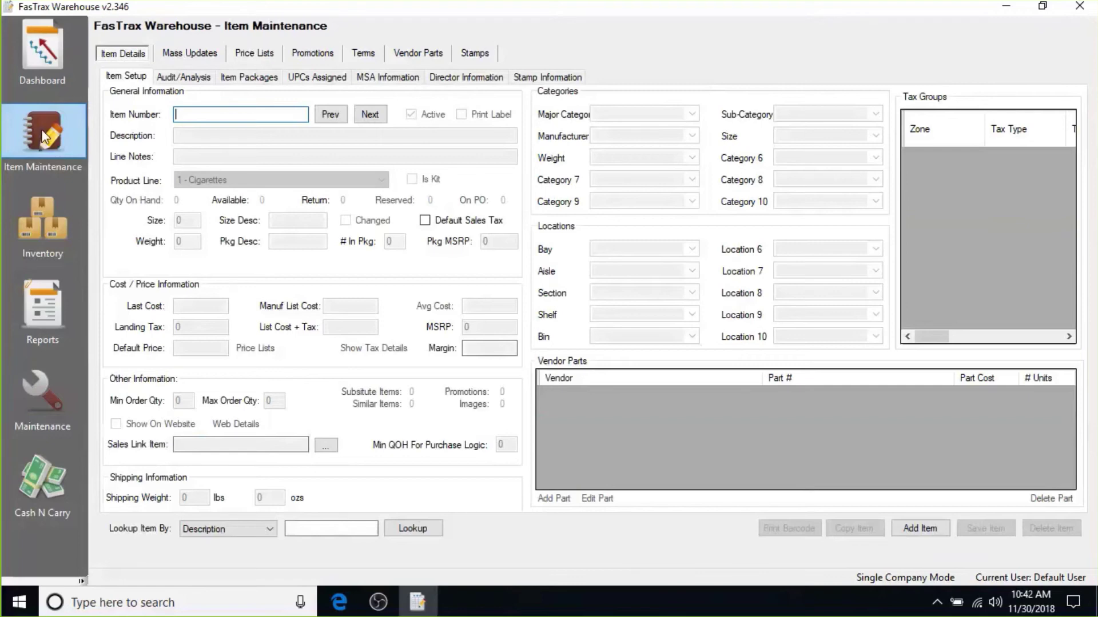
type("4")
key("Return")
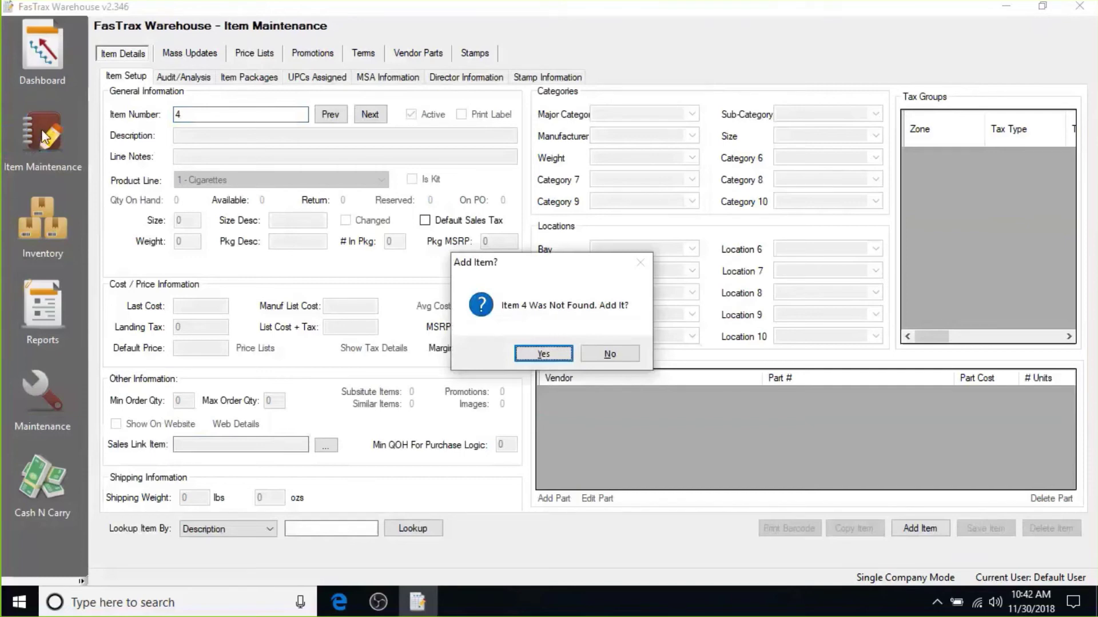
left_click(543, 355)
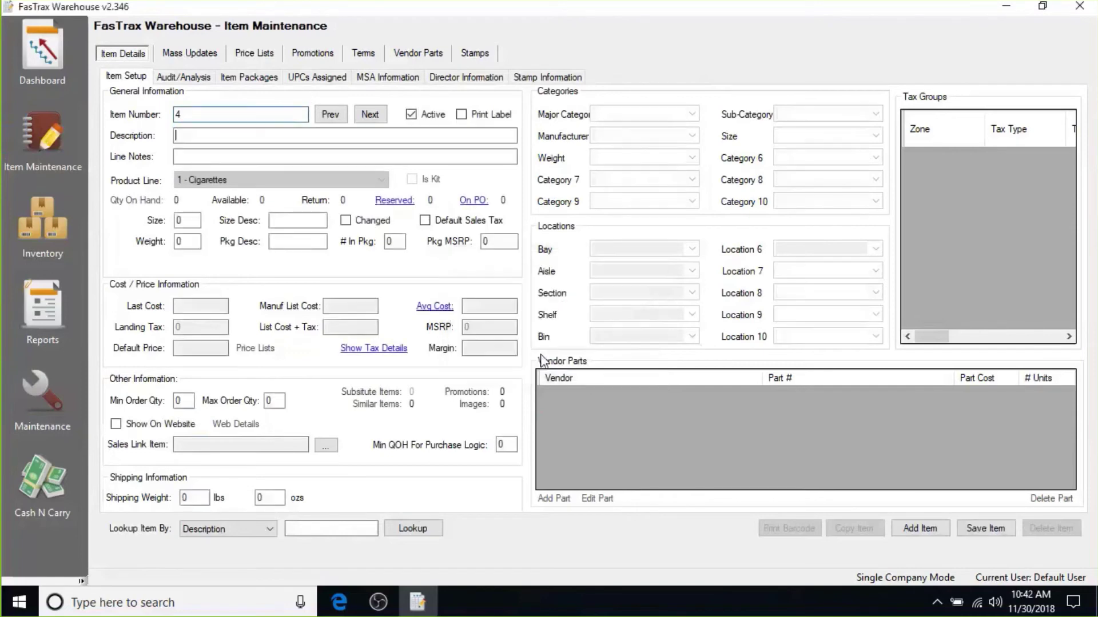
left_click(302, 138)
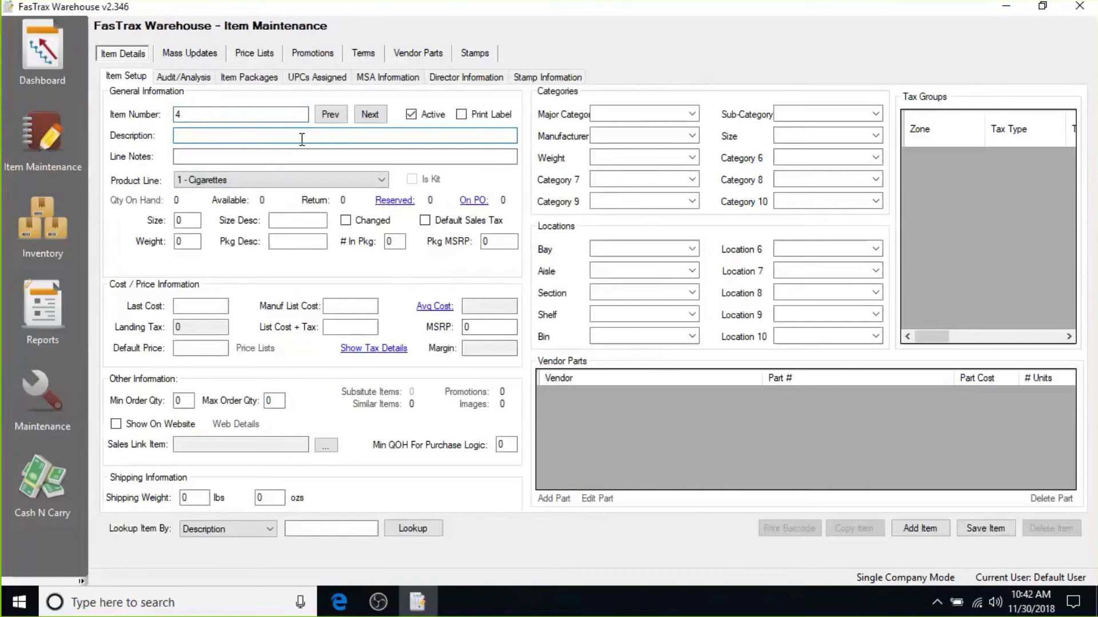
type("New Item 4")
left_click(387, 185)
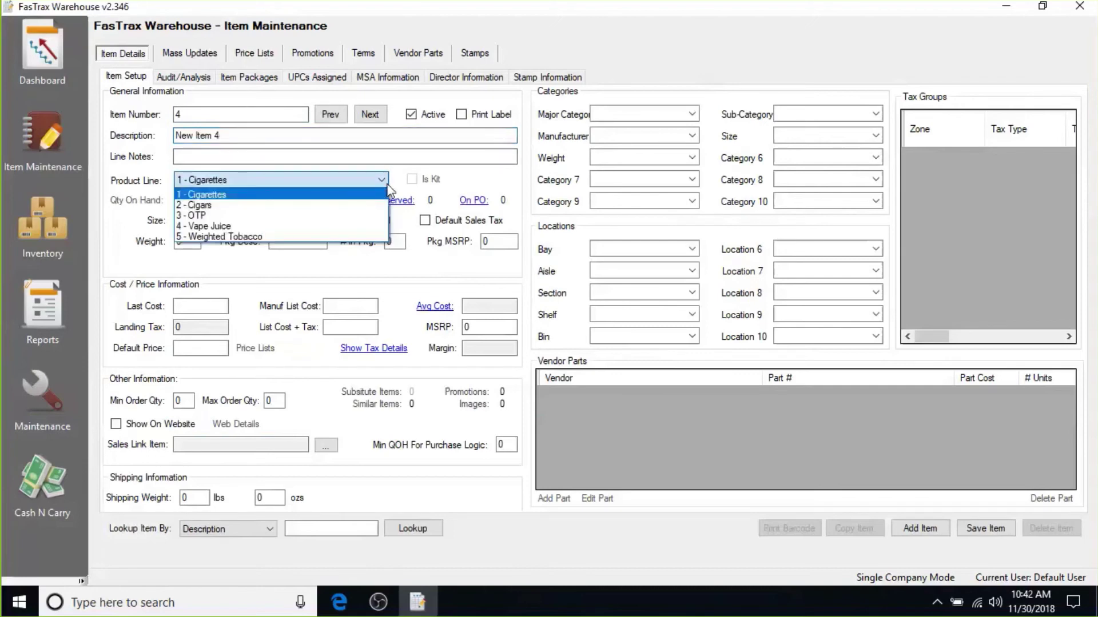
left_click(353, 221)
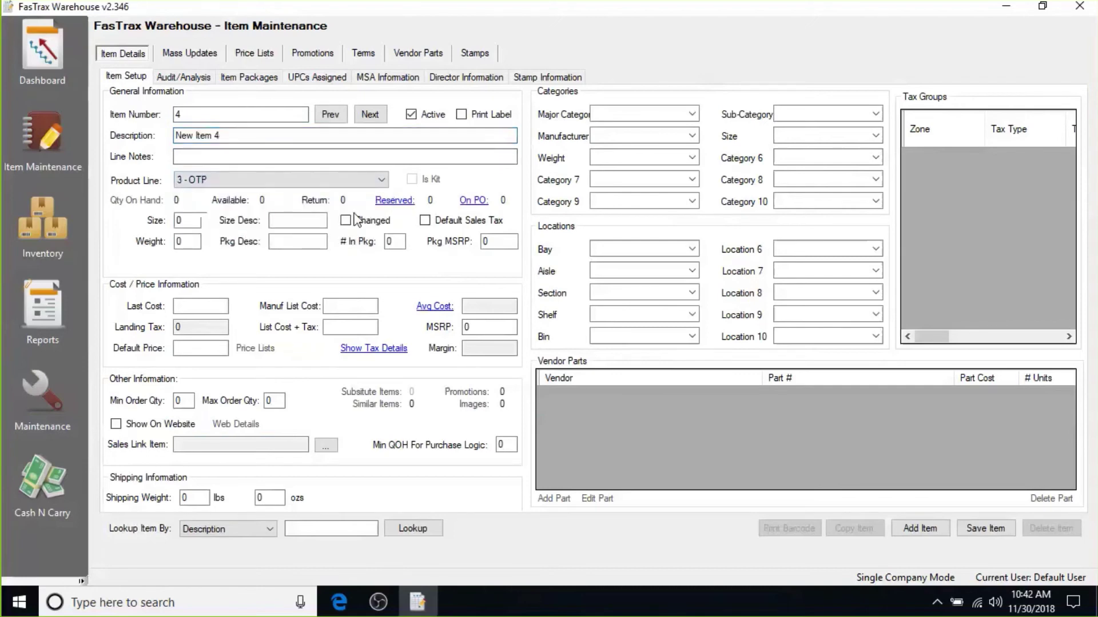
Set the new item's package quantity to 1, manufacturer list cost to 1.50, and both default price and MSRP to 1.99.
left_click(370, 244)
type("1")
left_click(357, 309)
type("1")
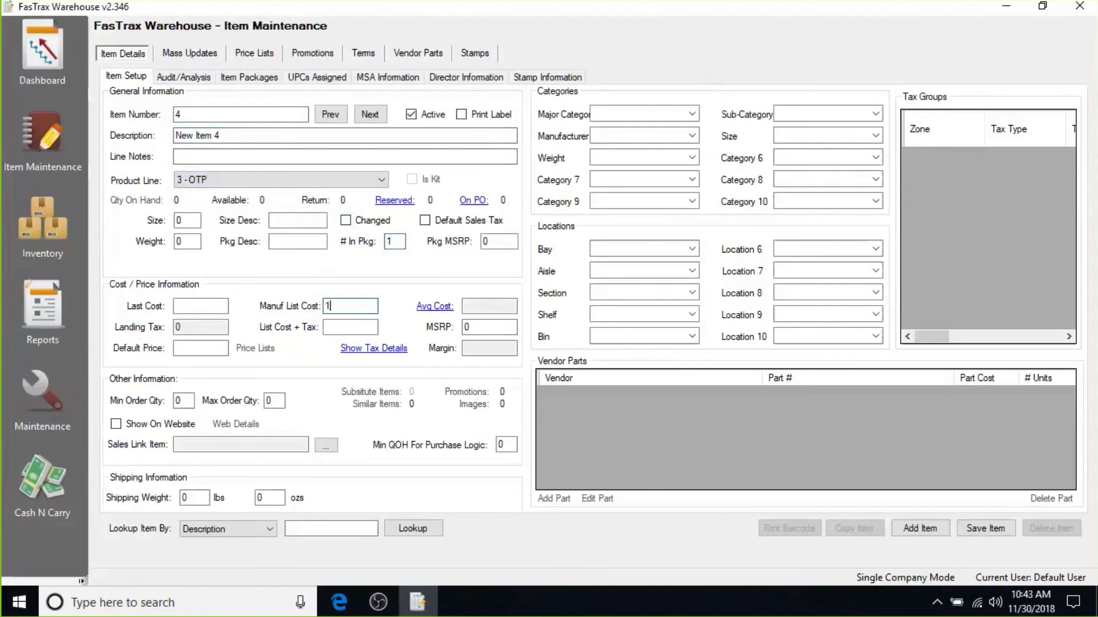
type(".50")
left_click(210, 346)
type("1.99")
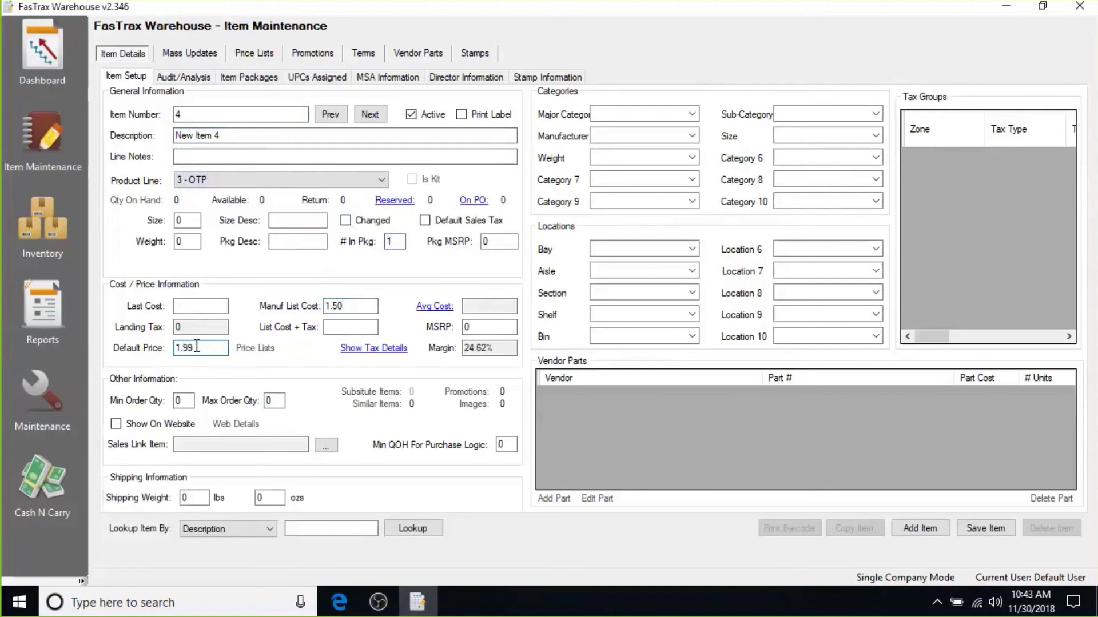
left_click(476, 327)
type("1.99")
Save New Item 4 with its entered package quantity, cost and prices.
left_click(994, 535)
left_click(577, 349)
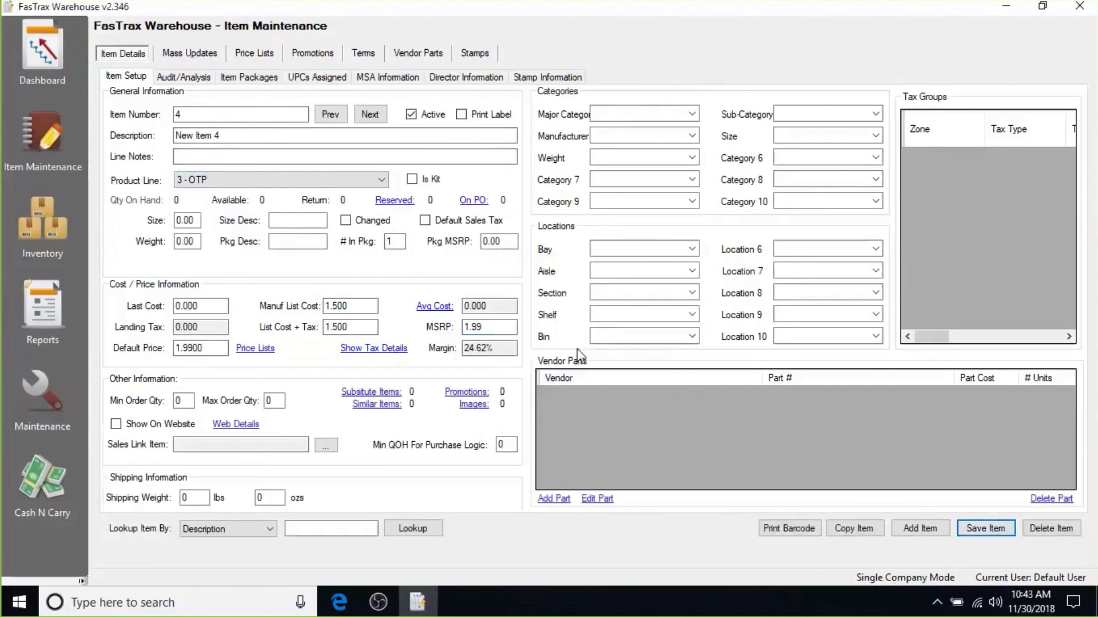
left_click(337, 306)
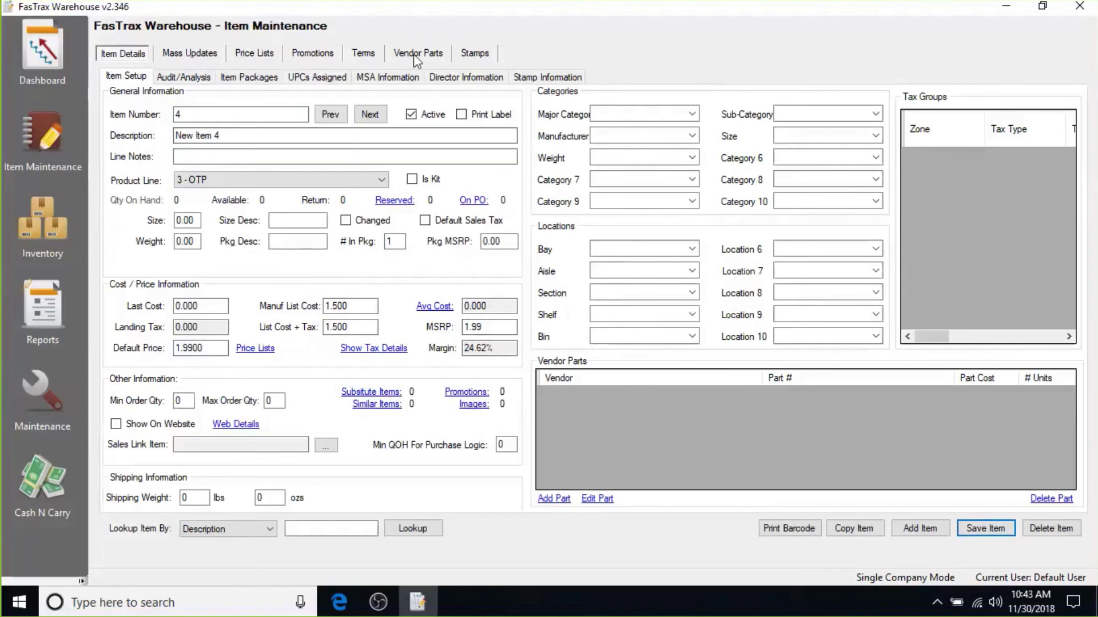
Start a new vendor part in the vendor parts list for Vendor 1, with item number 4 and vendor part number 4.
left_click(434, 60)
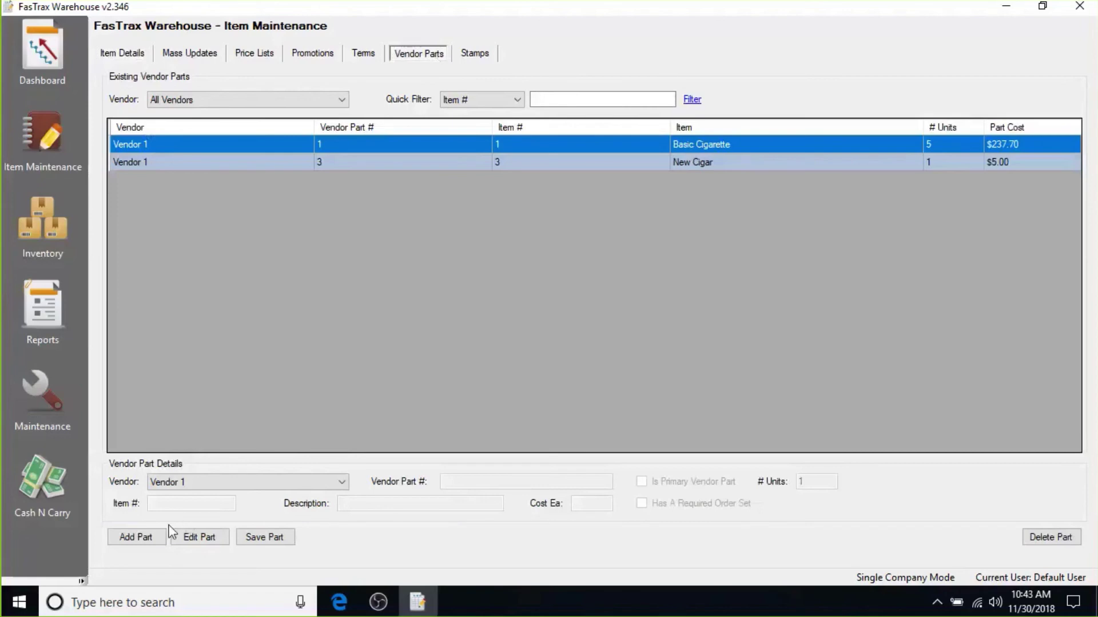
left_click(131, 540)
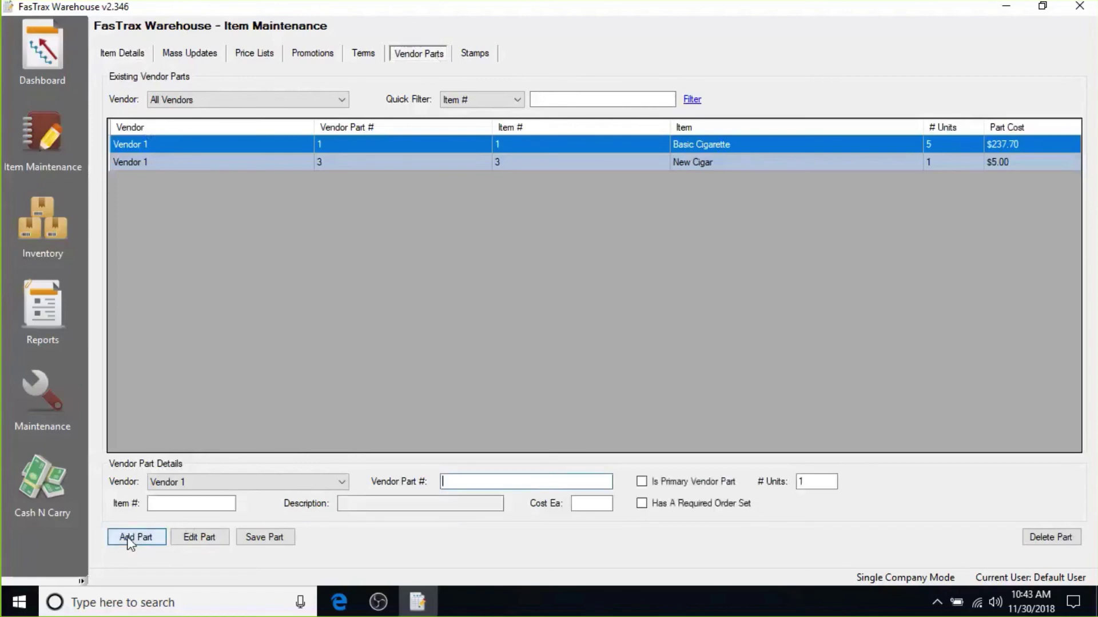
left_click(342, 483)
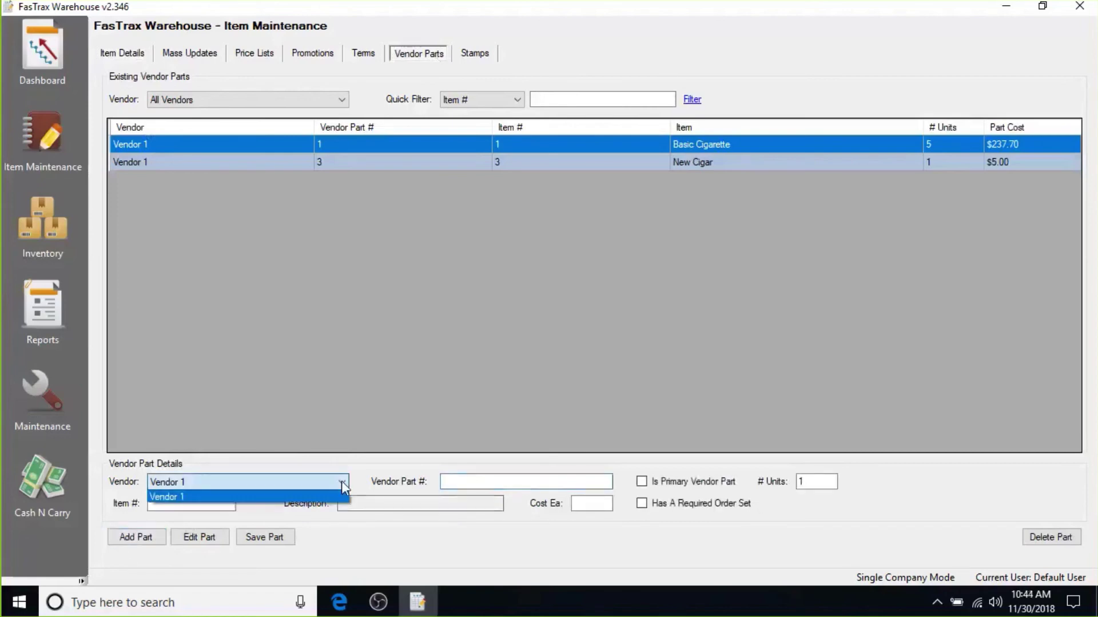
left_click(341, 483)
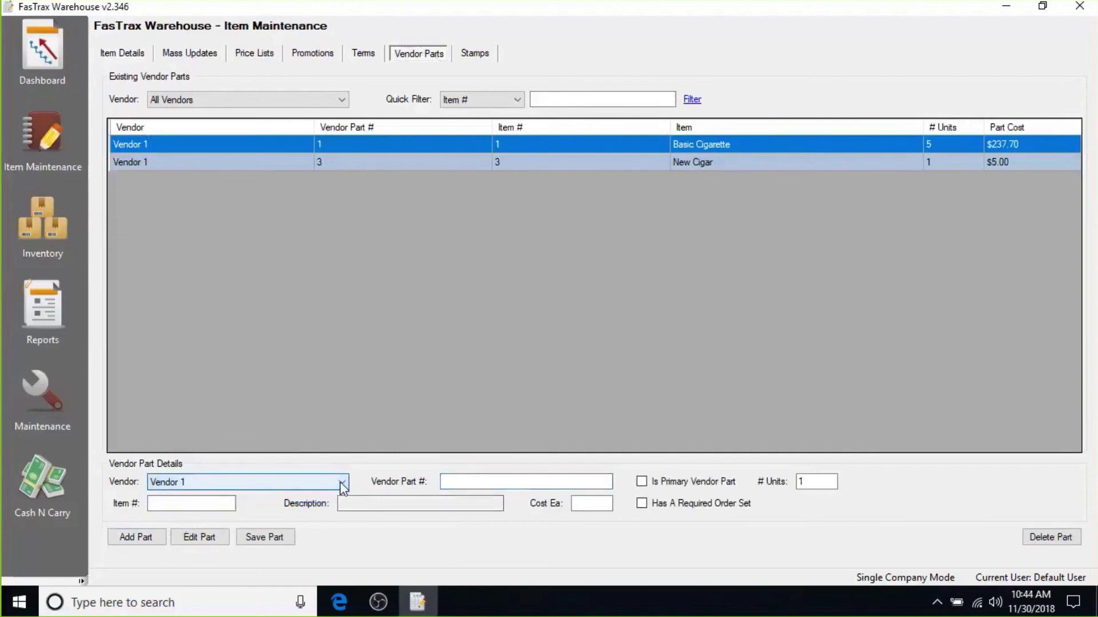
left_click(209, 503)
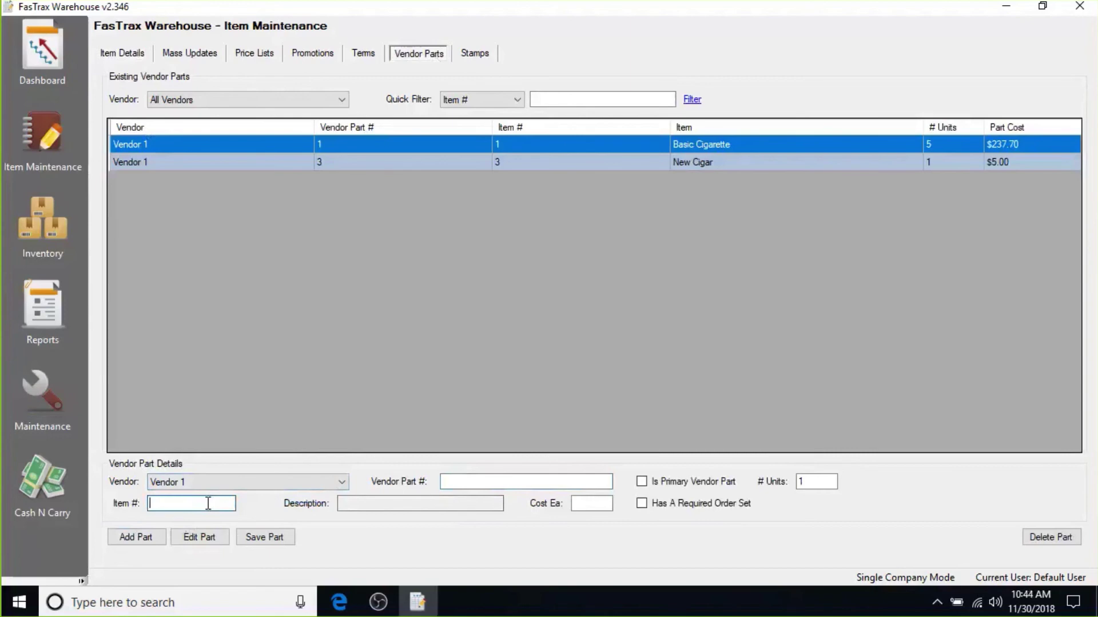
type("4")
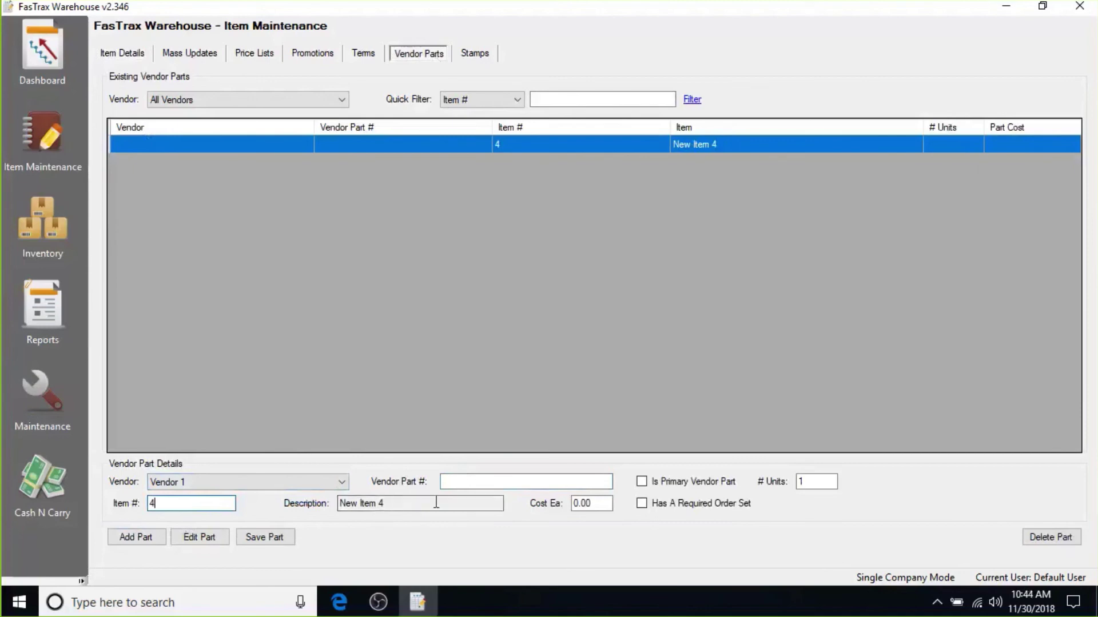
left_click(472, 482)
type("4")
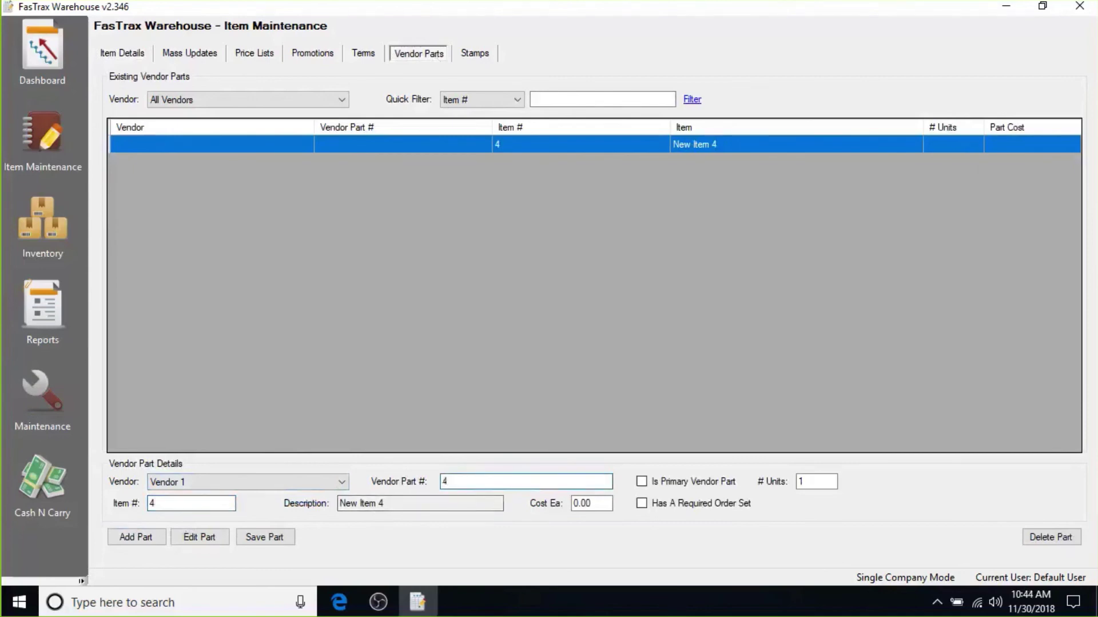
Set the new part's cost each to 1.50, mark it as the primary vendor part, and save it.
left_click(602, 503)
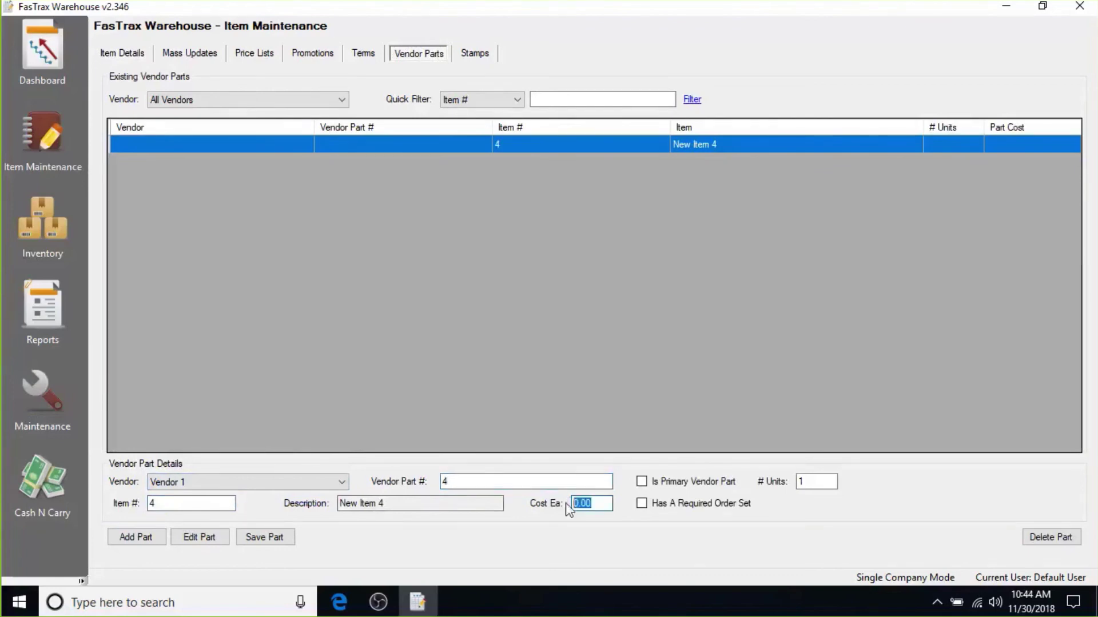
type("1.50")
left_click(642, 482)
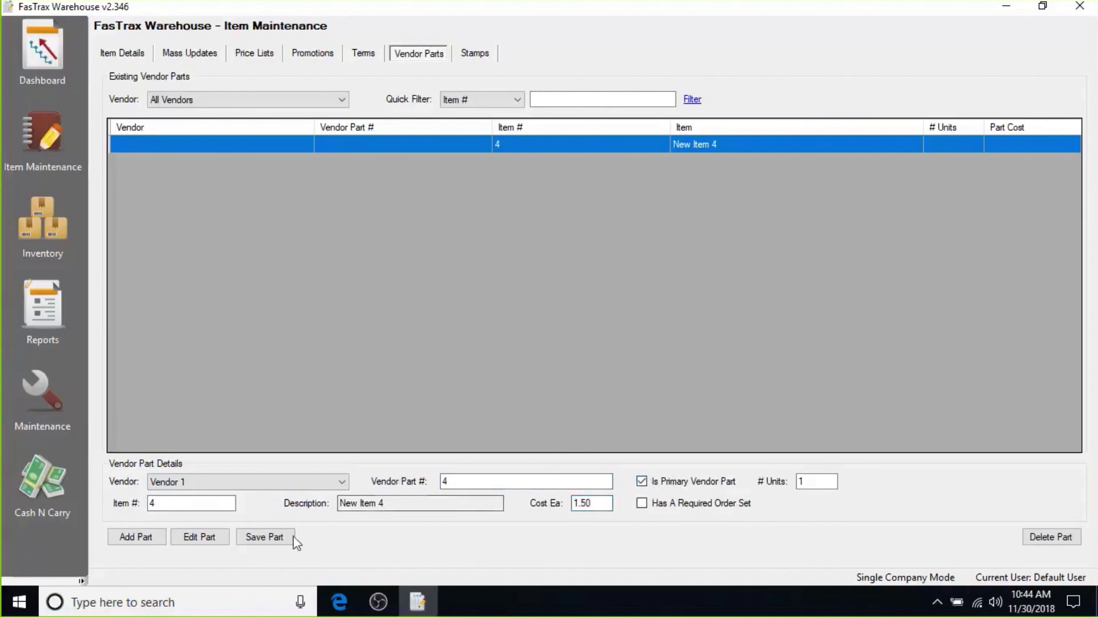
left_click(263, 537)
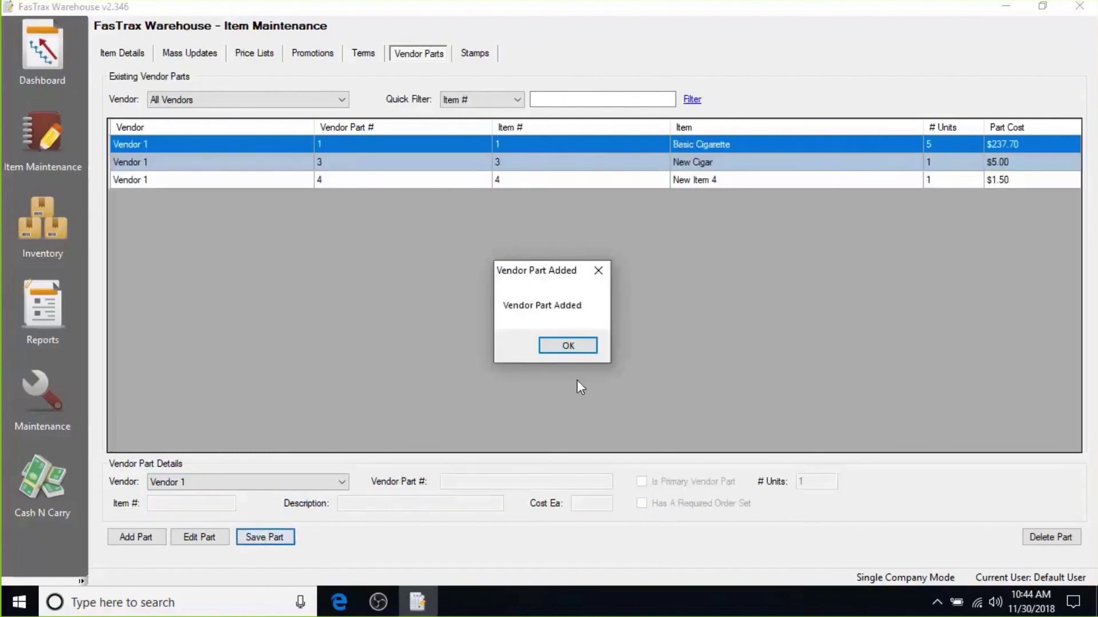
left_click(570, 347)
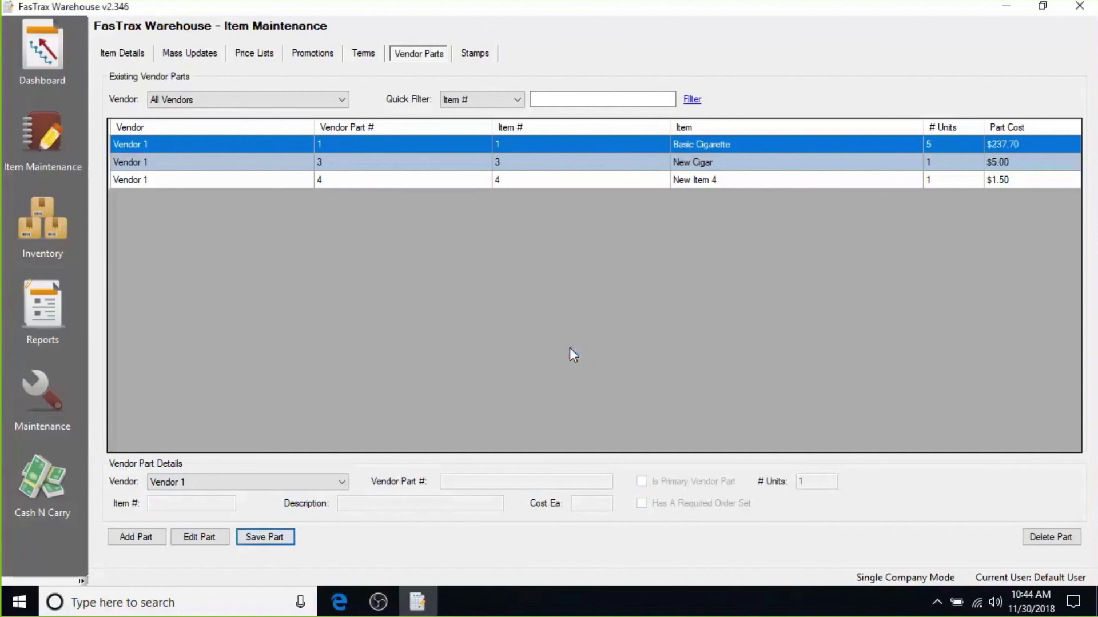
left_click(190, 181)
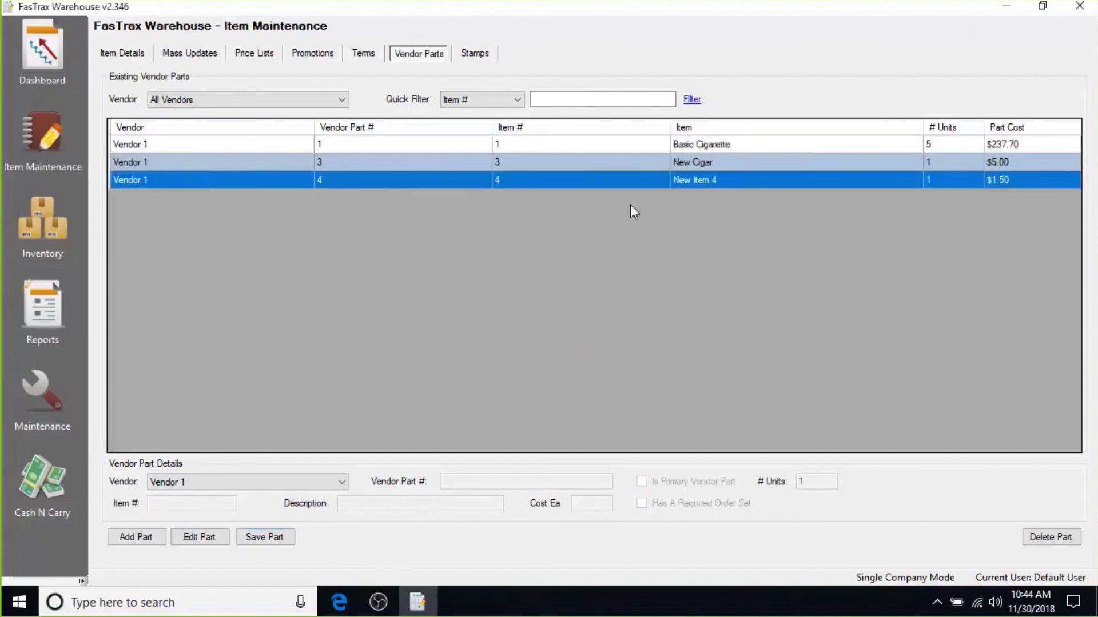